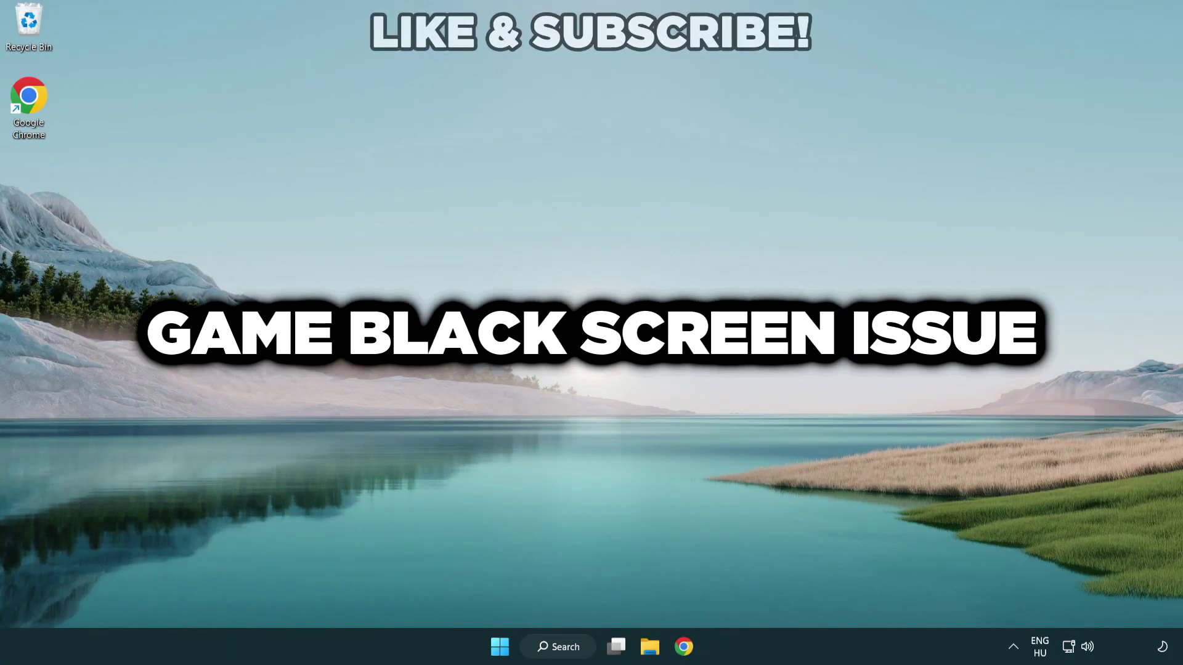
Search Windows for 'device manager' and open Device Manager from the results
{"action": "left_click", "coordinate": [561, 645]}
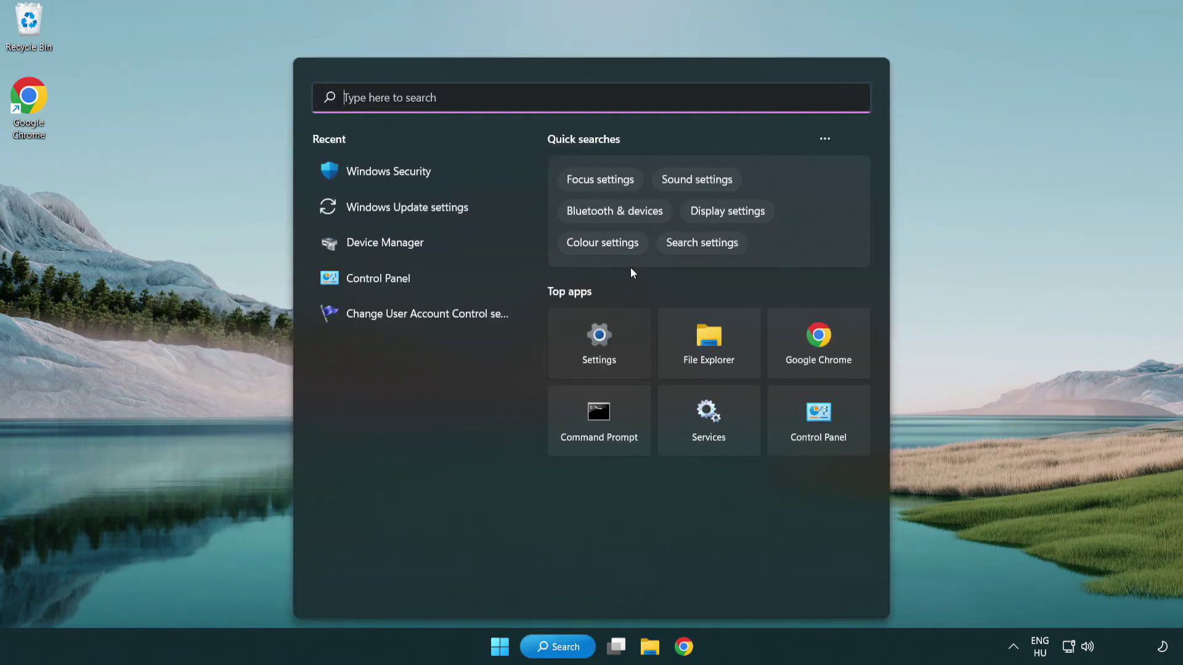
{"action": "type", "text": "device manager"}
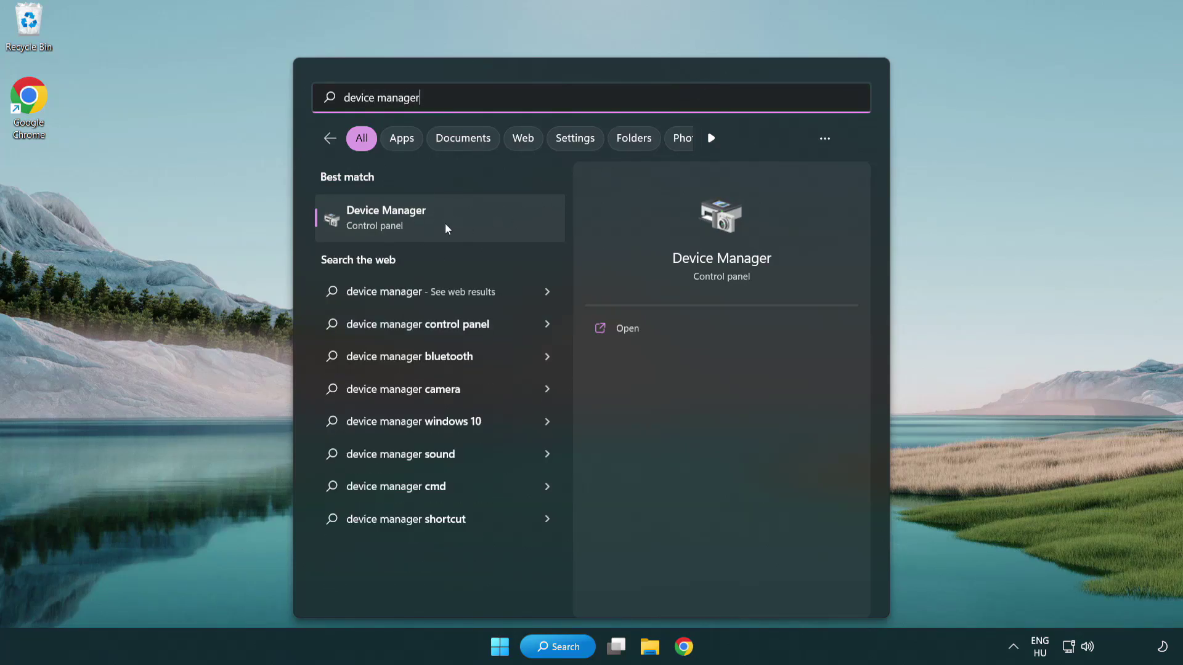
{"action": "left_click", "coordinate": [473, 228]}
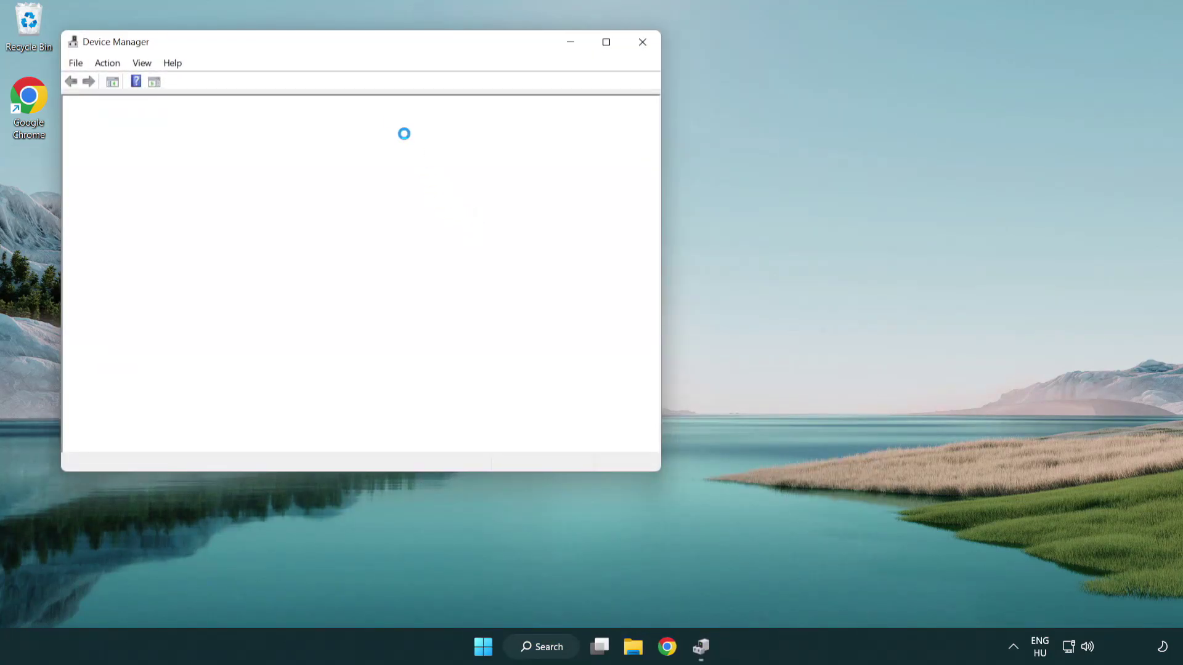
Expand Display adapters in Device Manager and bring up the actions for the VMware SVGA 3D adapter
{"action": "left_click_drag", "start_coordinate": [322, 47], "coordinate": [520, 119]}
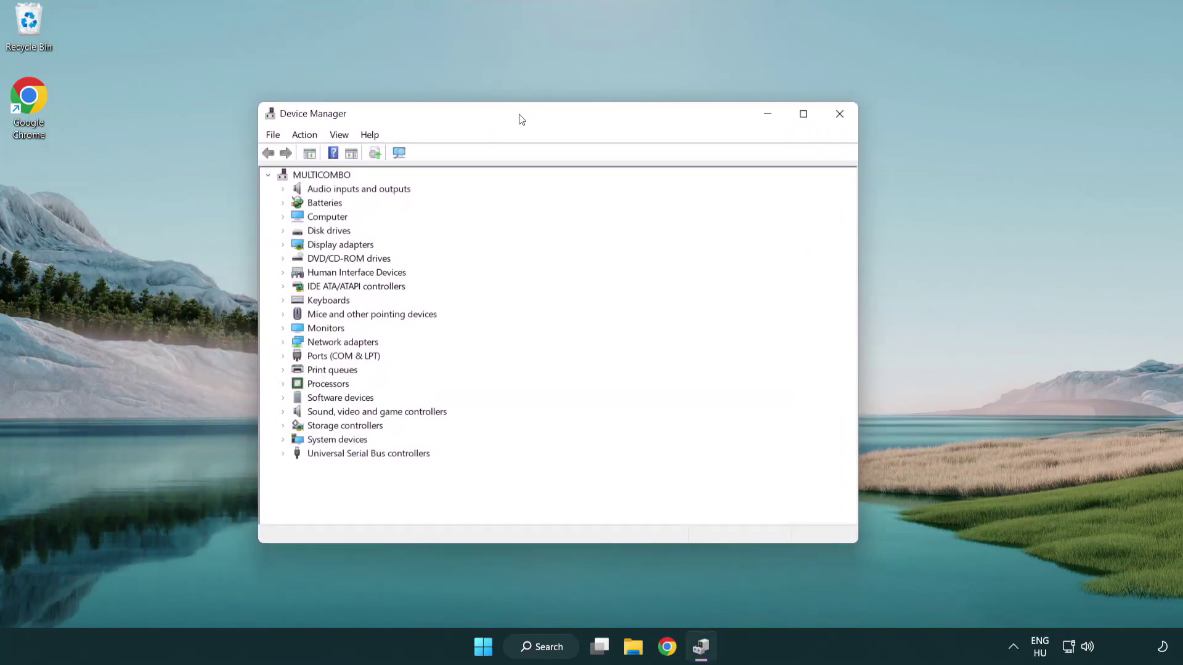
{"action": "left_click", "coordinate": [309, 246]}
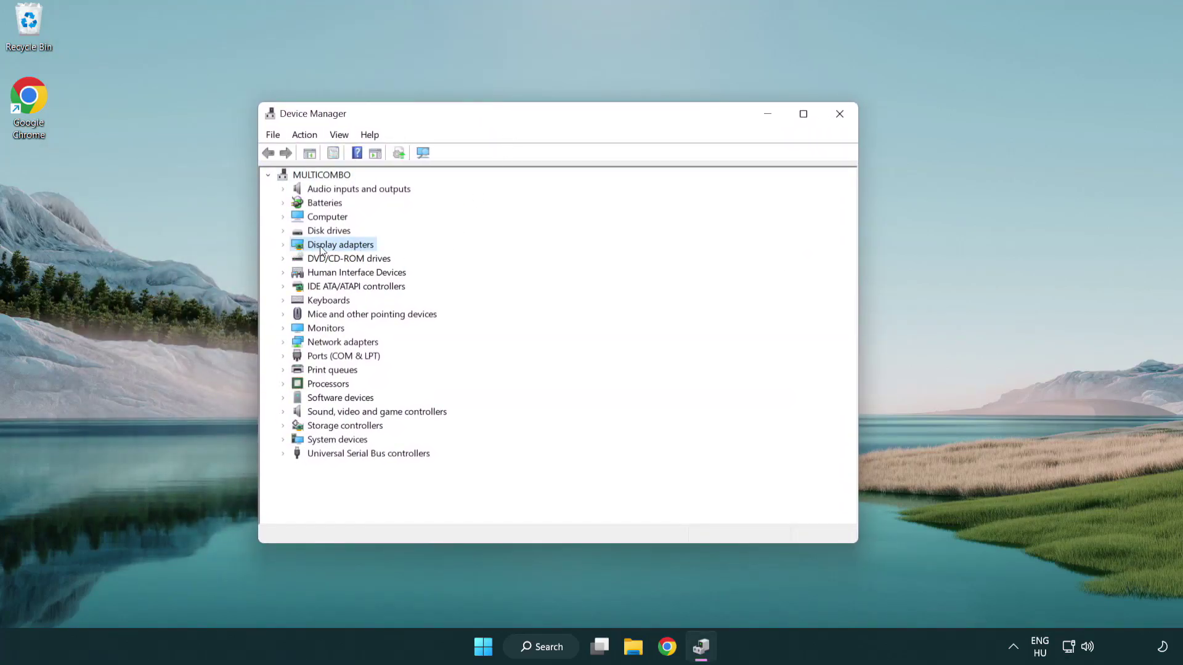
{"action": "left_click", "coordinate": [284, 246]}
{"action": "left_click", "coordinate": [350, 263]}
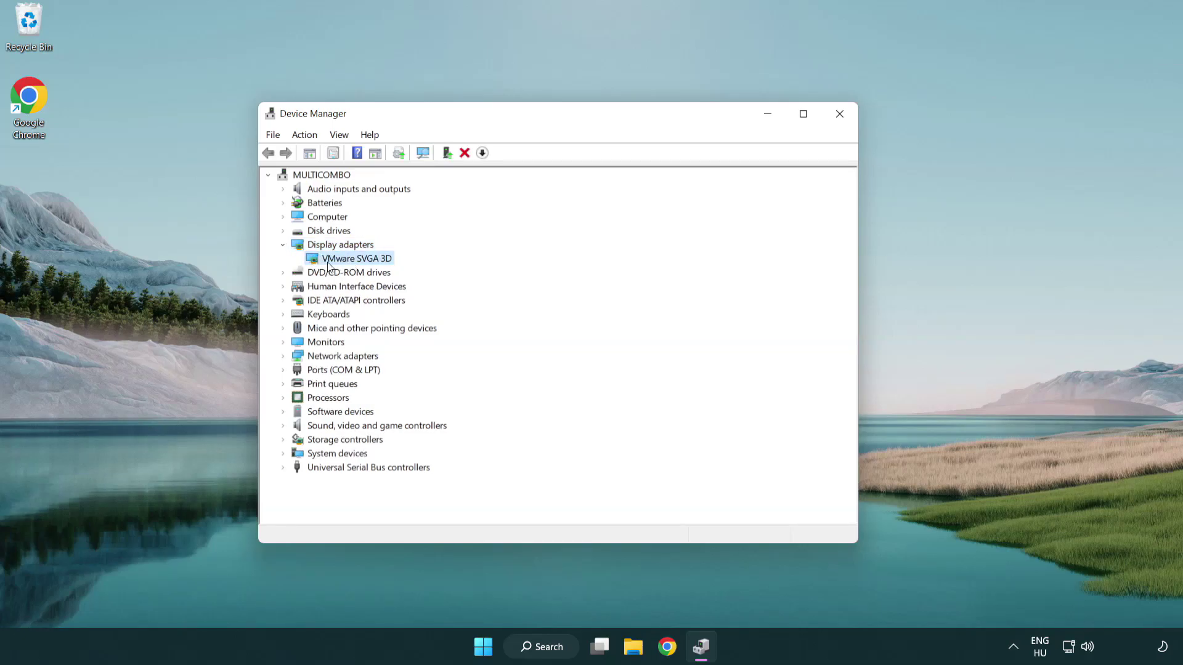
{"action": "right_click", "coordinate": [353, 264]}
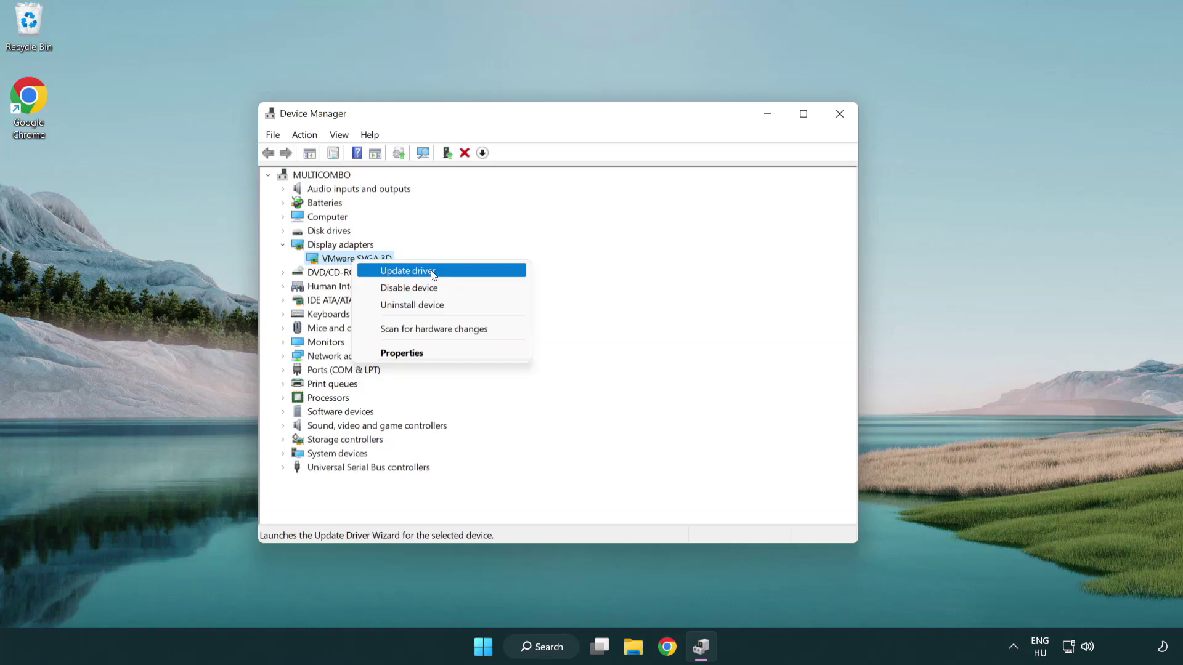
Search automatically for a VMware SVGA 3D driver, find the best one already installed, and close the wizard
{"action": "left_click", "coordinate": [466, 271]}
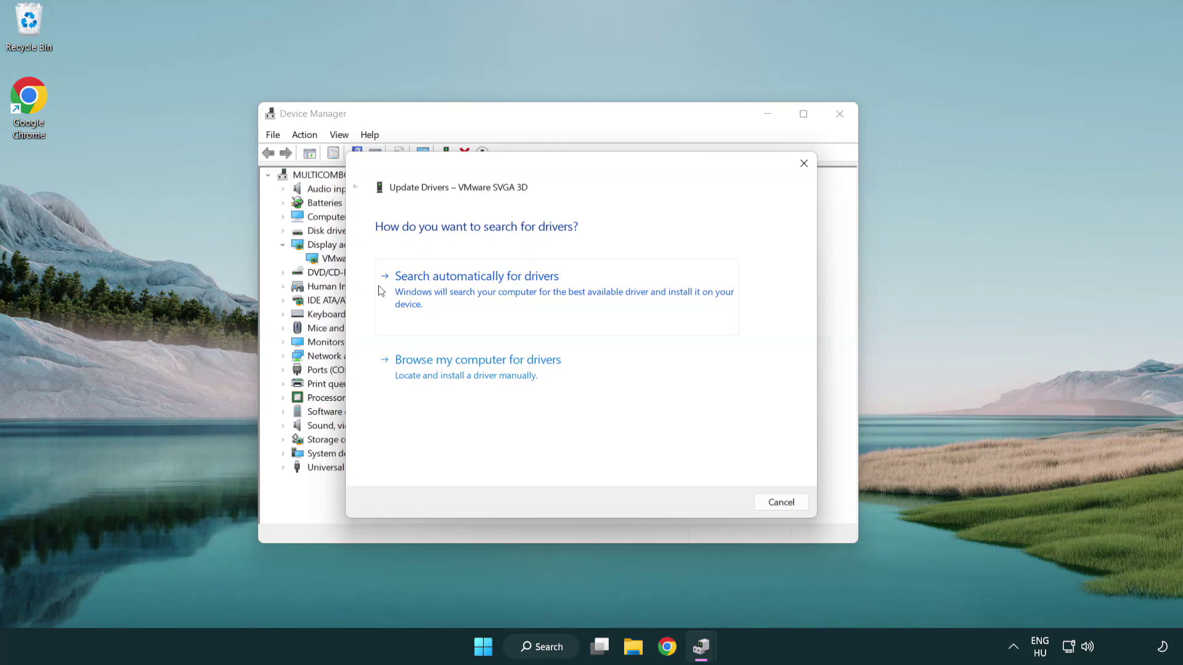
{"action": "left_click", "coordinate": [523, 292]}
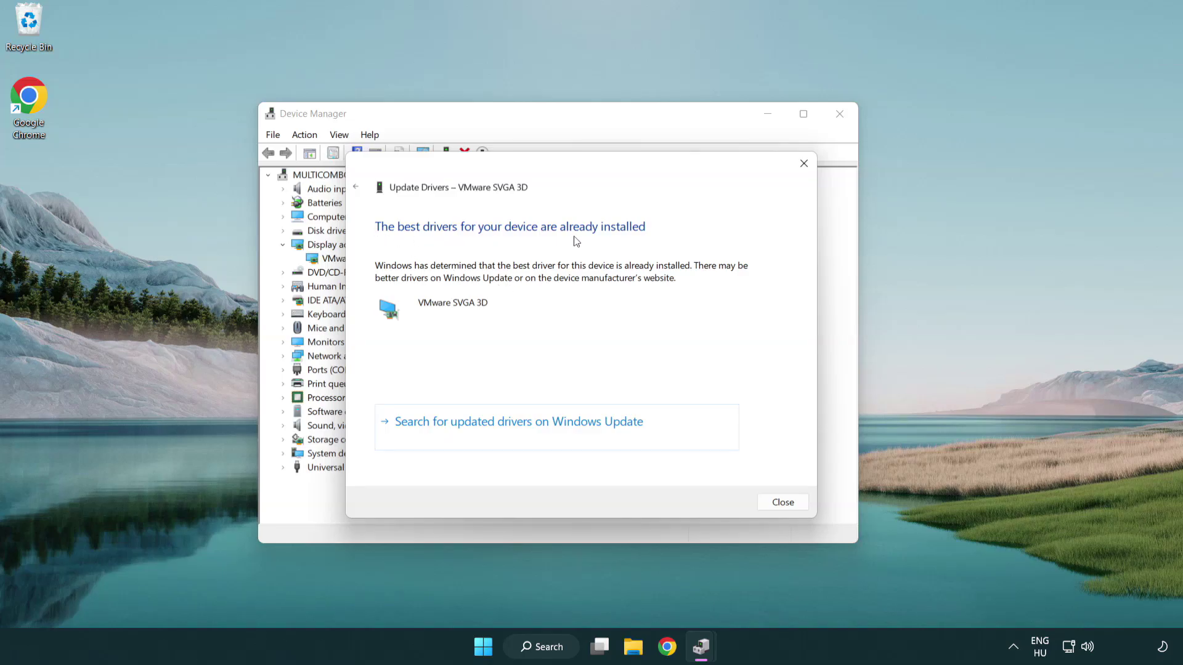
{"action": "left_click", "coordinate": [782, 502]}
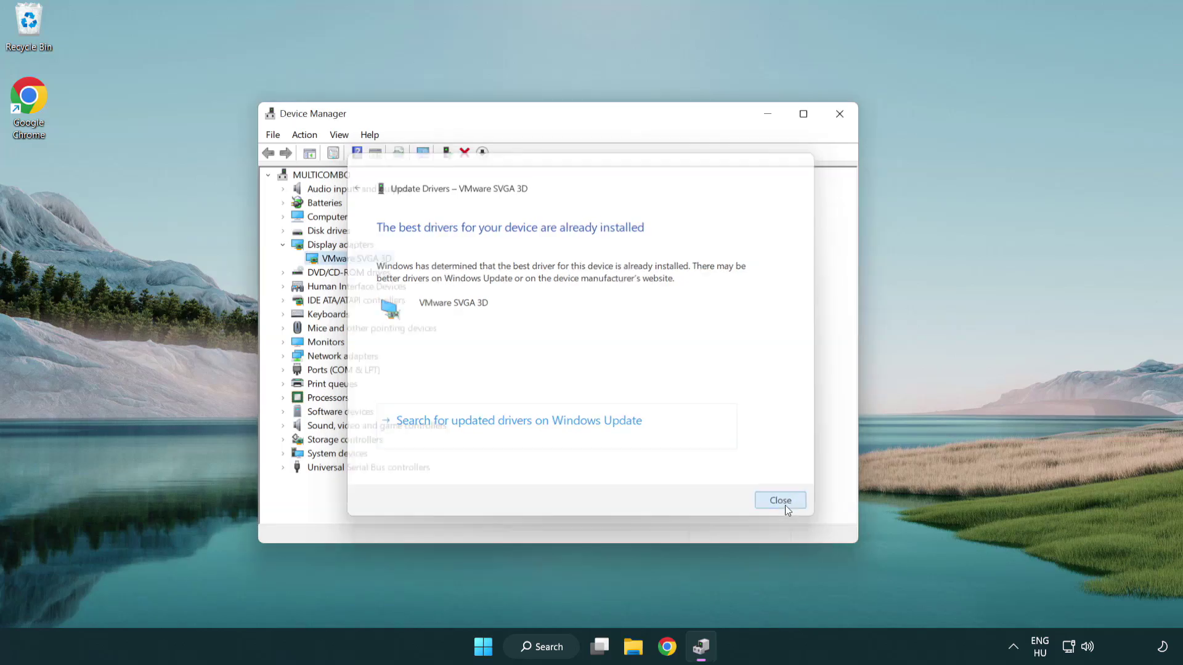
Close Device Manager, then run a Windows Update check that reports the PC up to date
{"action": "left_click", "coordinate": [842, 116]}
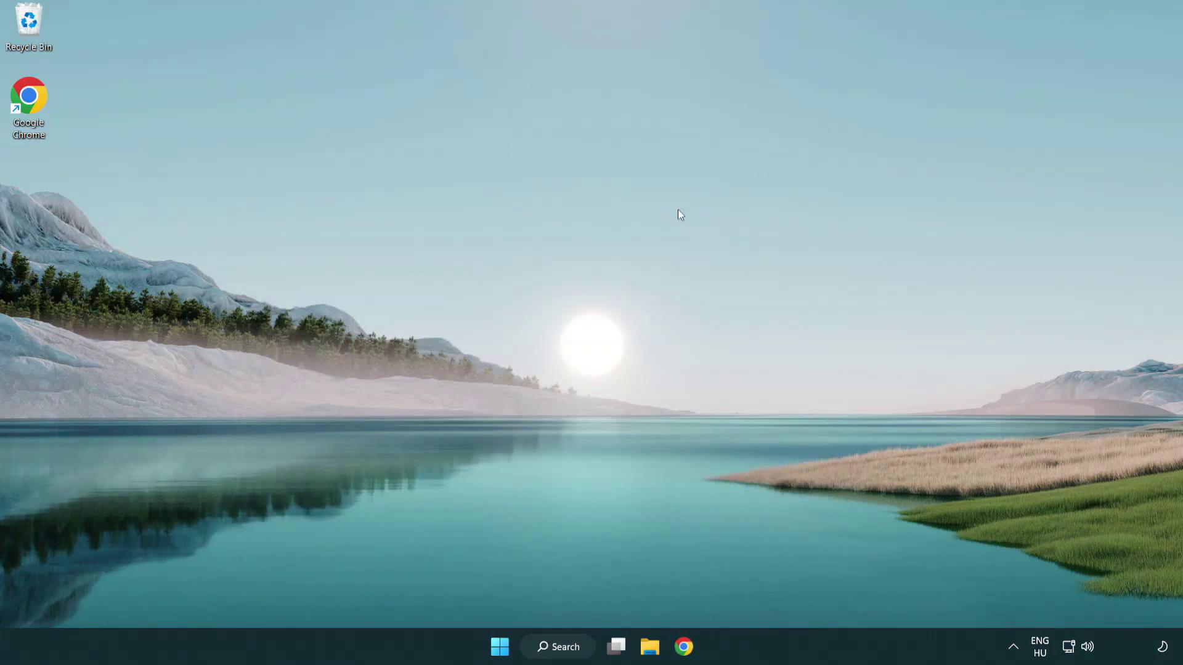
{"action": "left_click", "coordinate": [569, 645]}
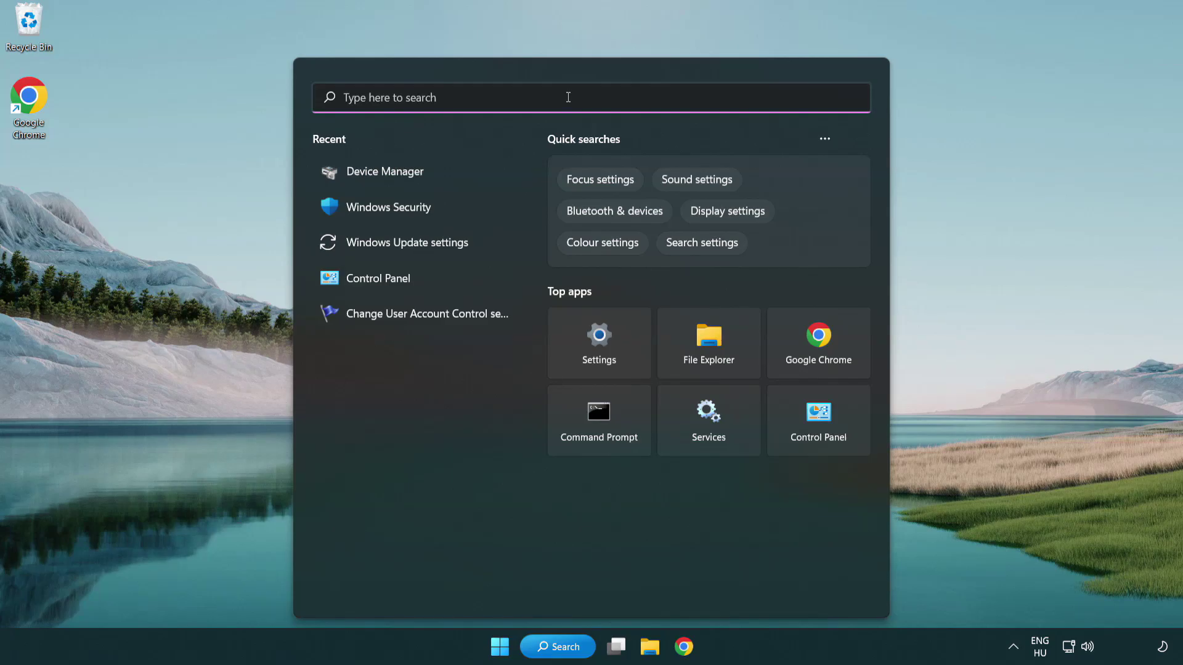
{"action": "type", "text": "update"}
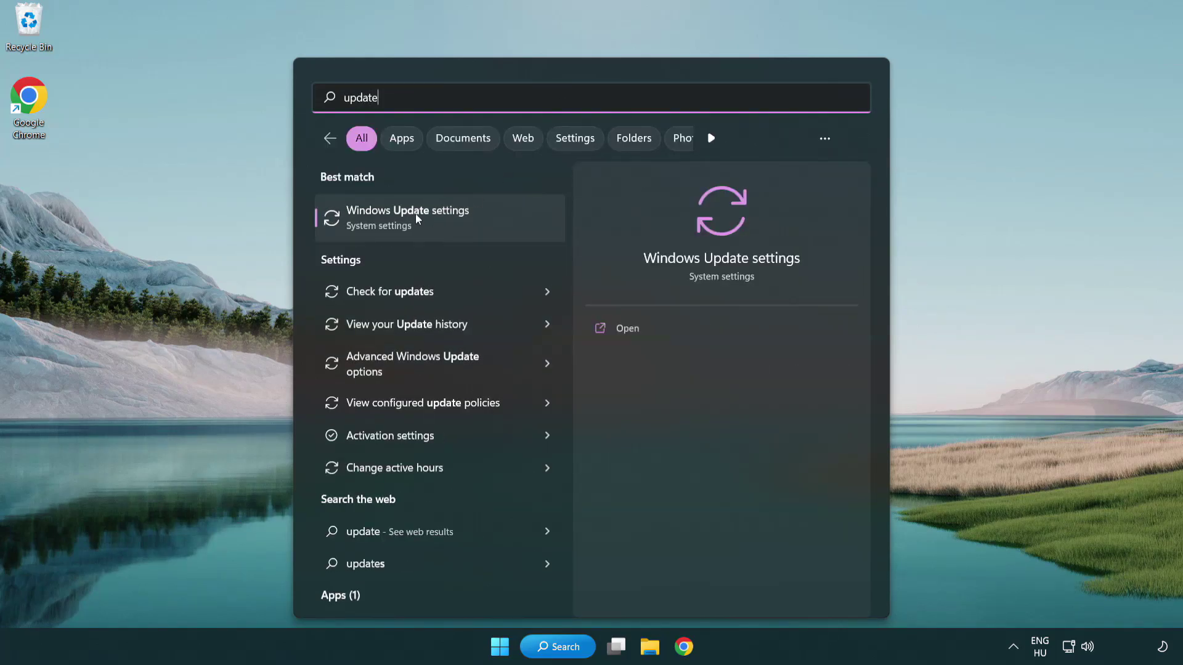
{"action": "left_click", "coordinate": [462, 226]}
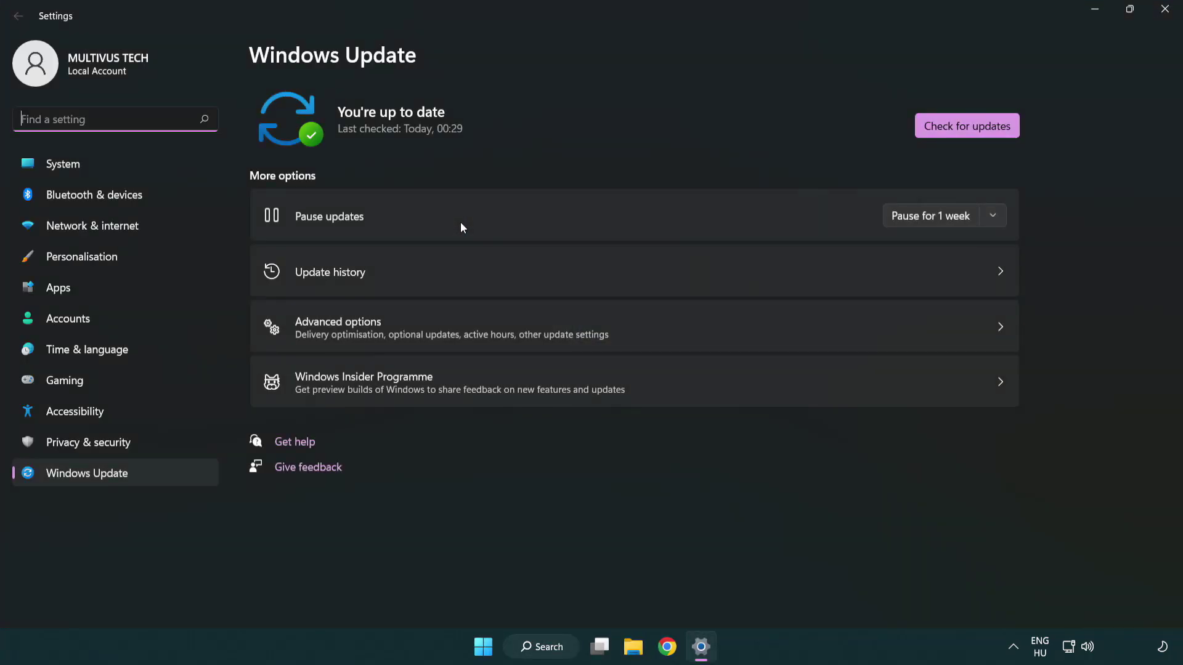
{"action": "left_click", "coordinate": [991, 131]}
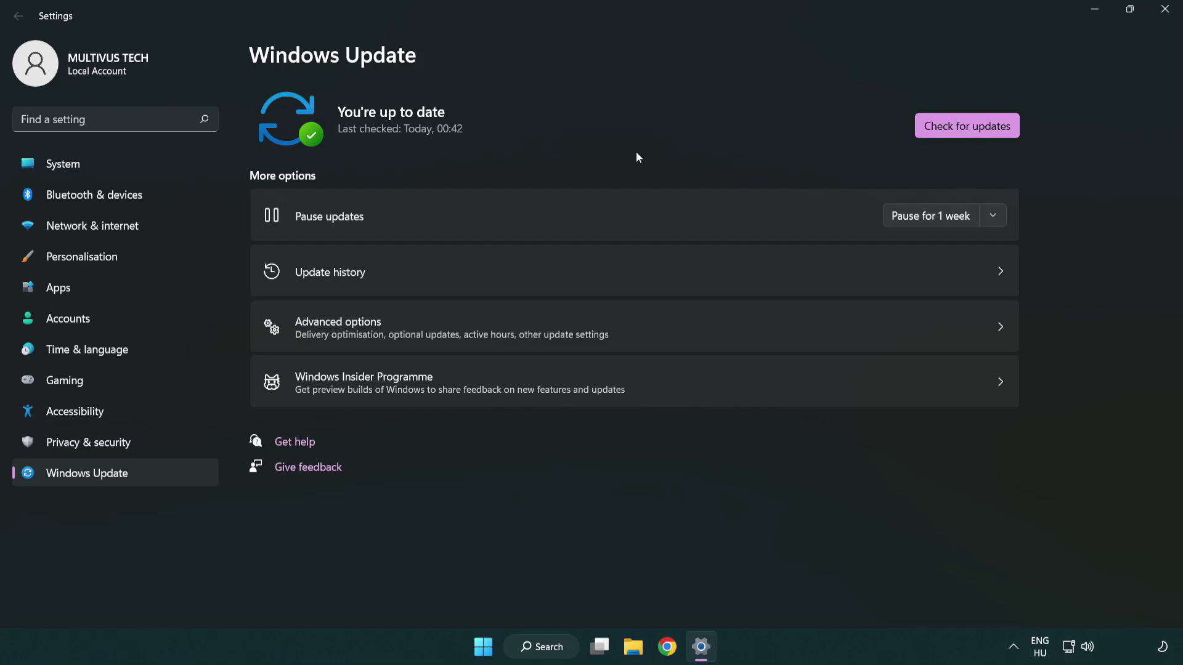
{"action": "left_click", "coordinate": [1164, 9]}
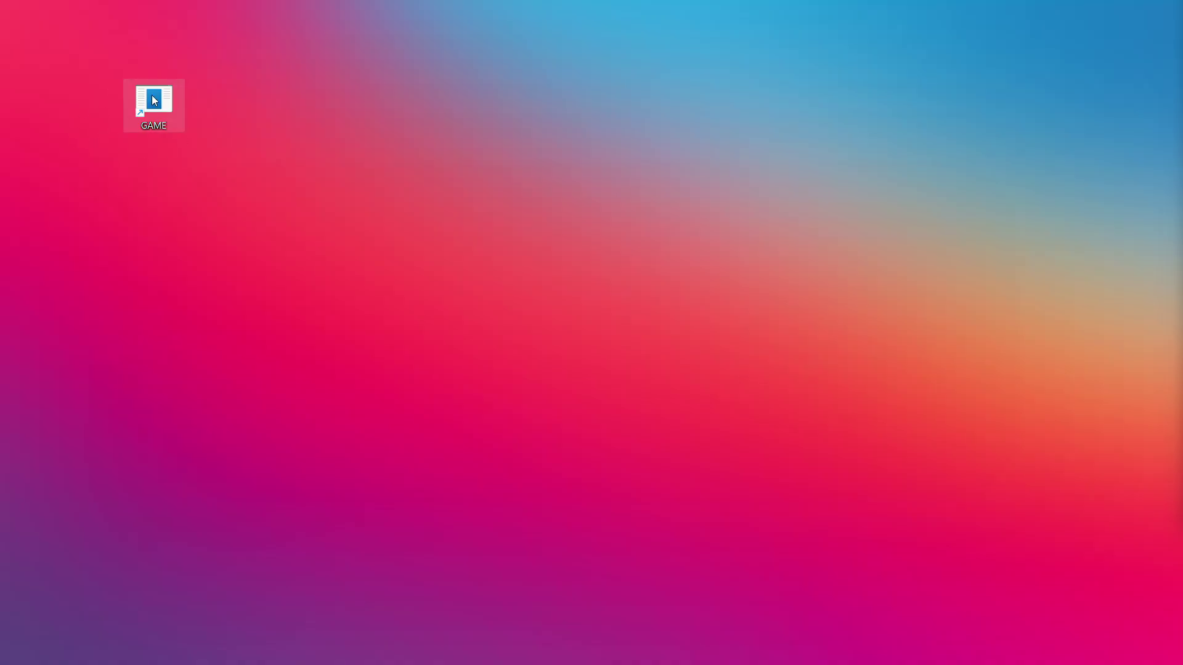
Turn on Windows 8 compatibility mode in the GAME shortcut's properties and apply it
{"action": "right_click", "coordinate": [157, 99]}
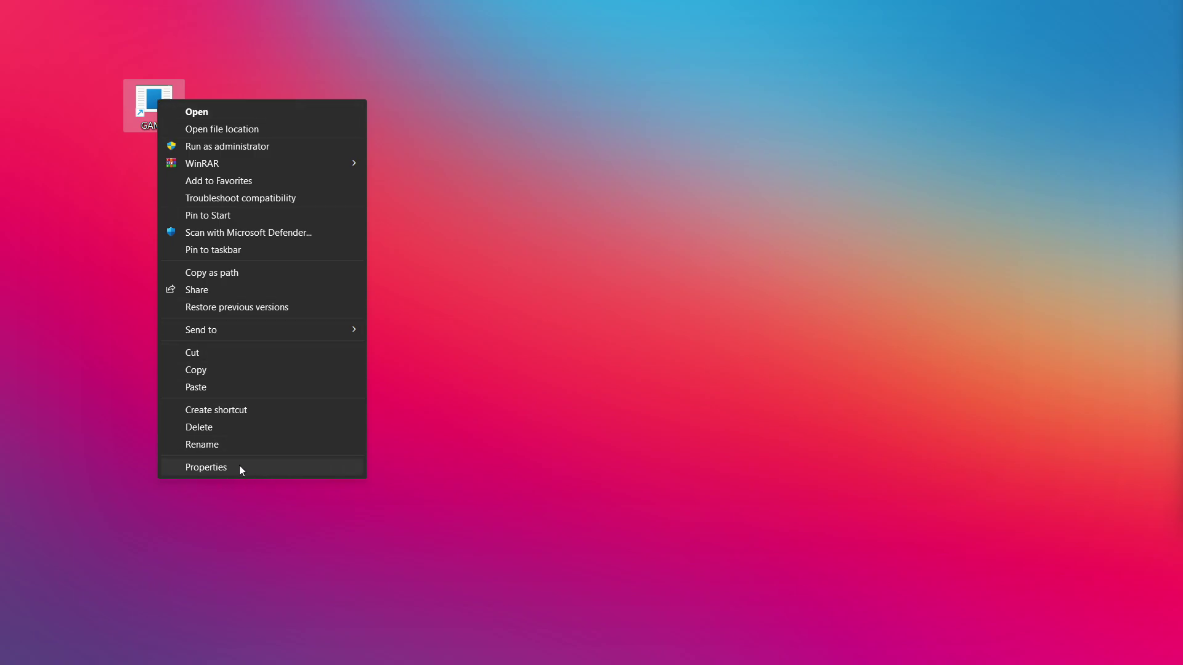
{"action": "left_click", "coordinate": [311, 470]}
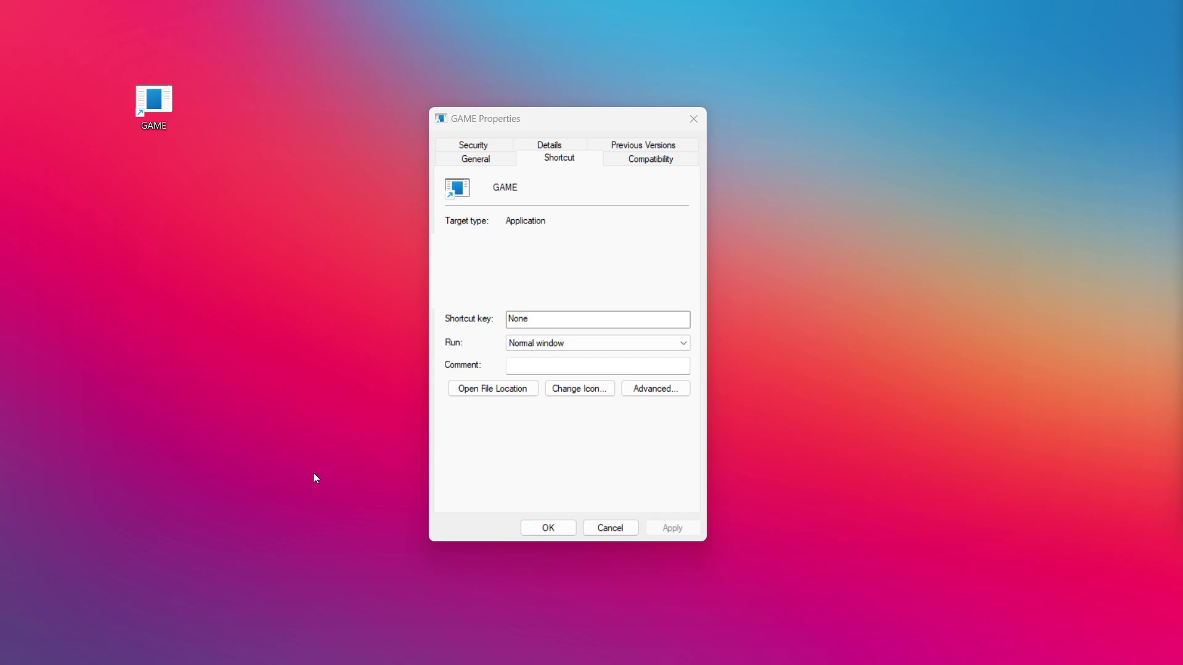
{"action": "left_click", "coordinate": [667, 161]}
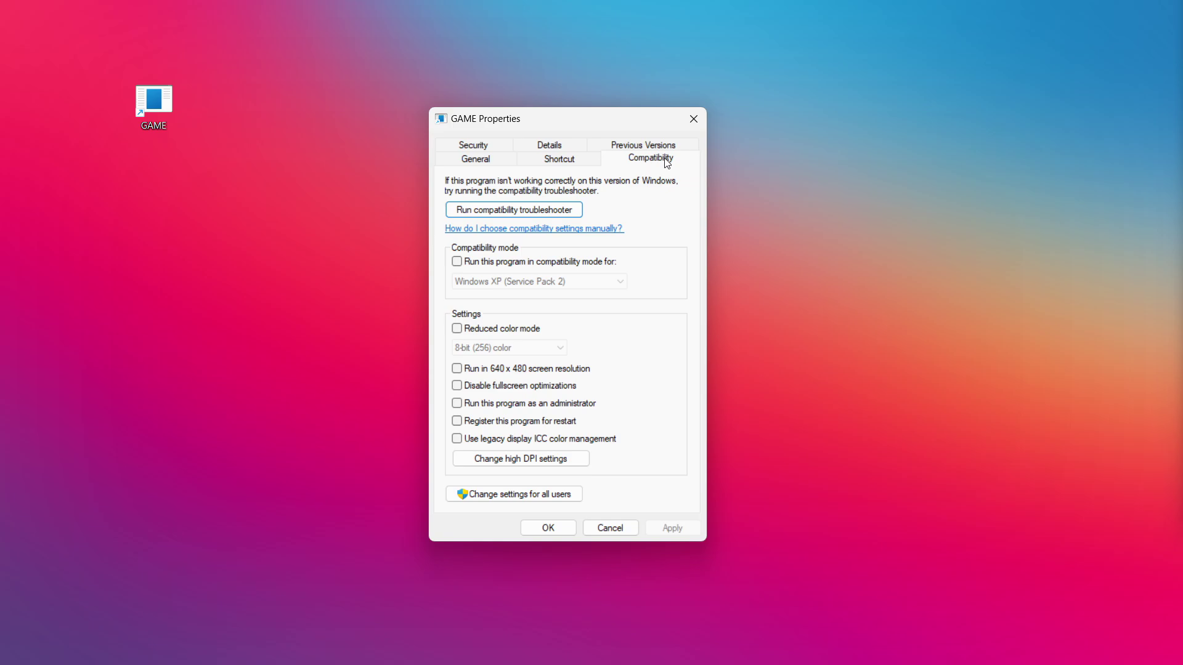
{"action": "left_click", "coordinate": [536, 264]}
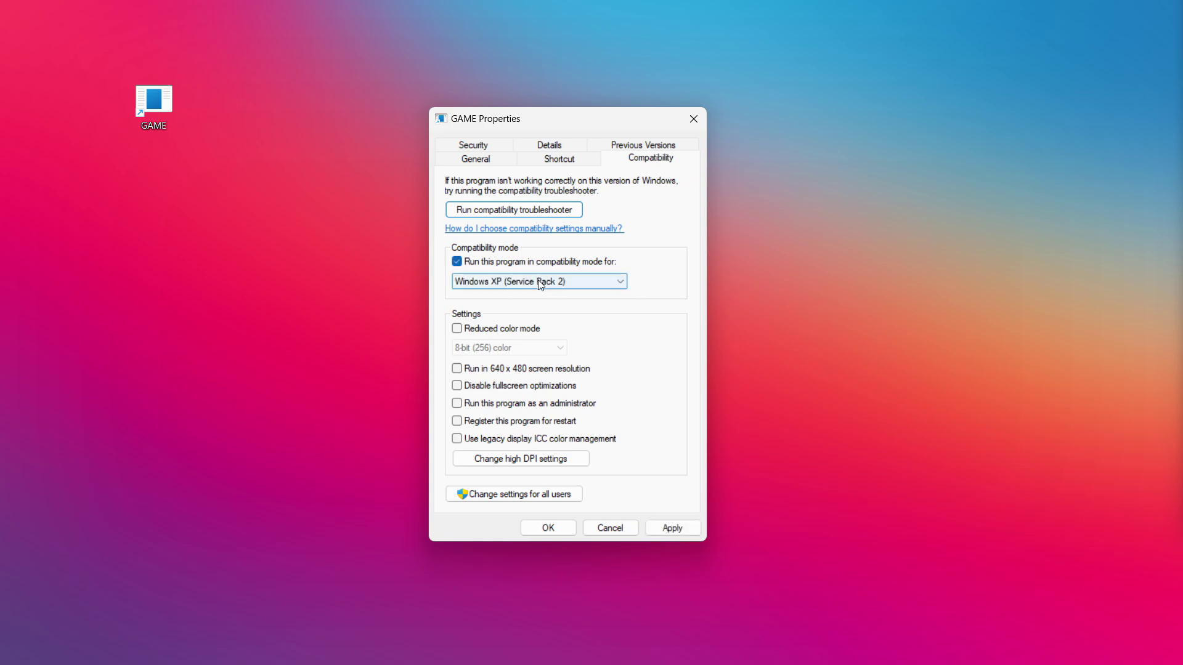
{"action": "left_click", "coordinate": [540, 282]}
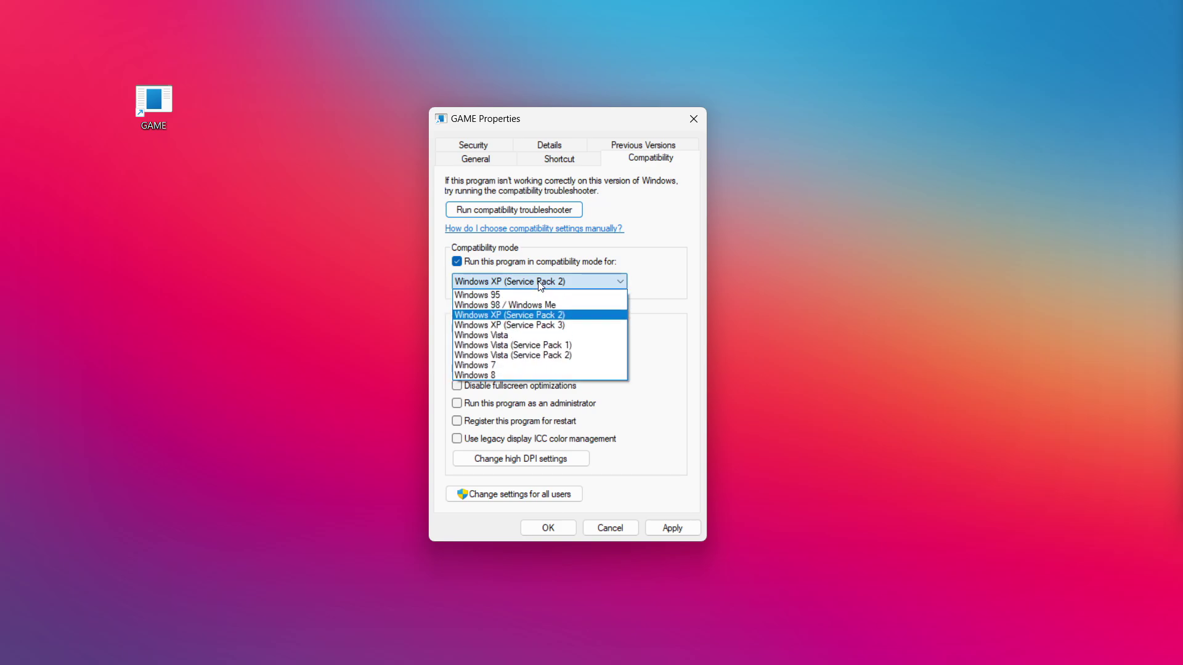
{"action": "left_click", "coordinate": [510, 378]}
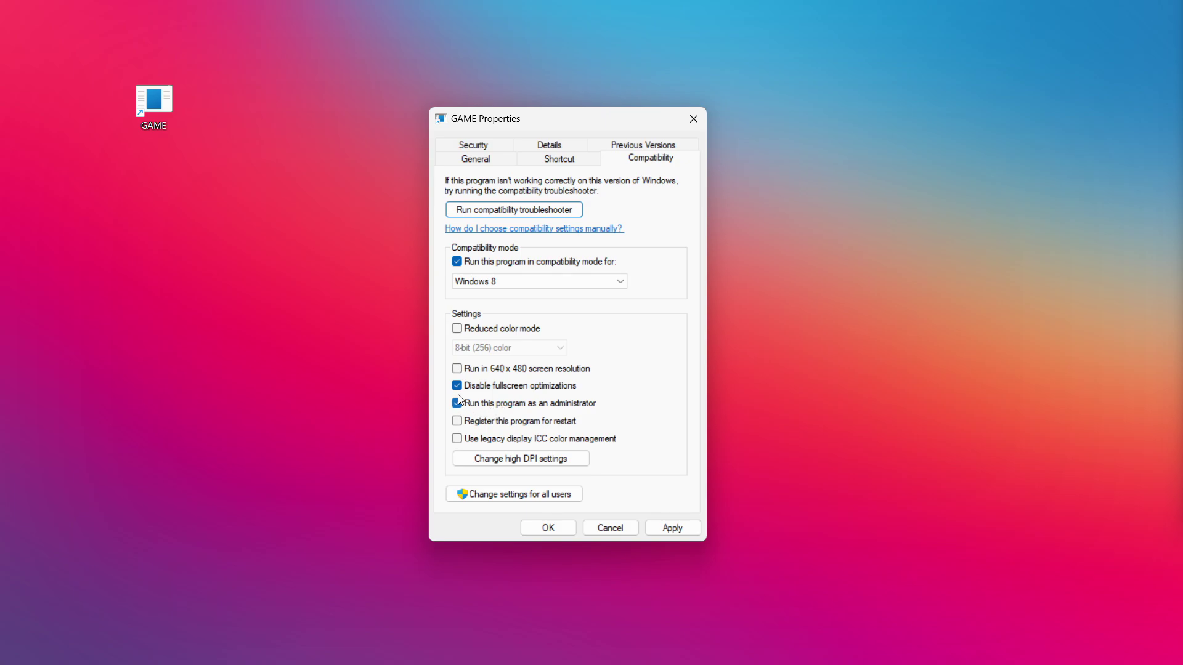
{"action": "left_click", "coordinate": [671, 528]}
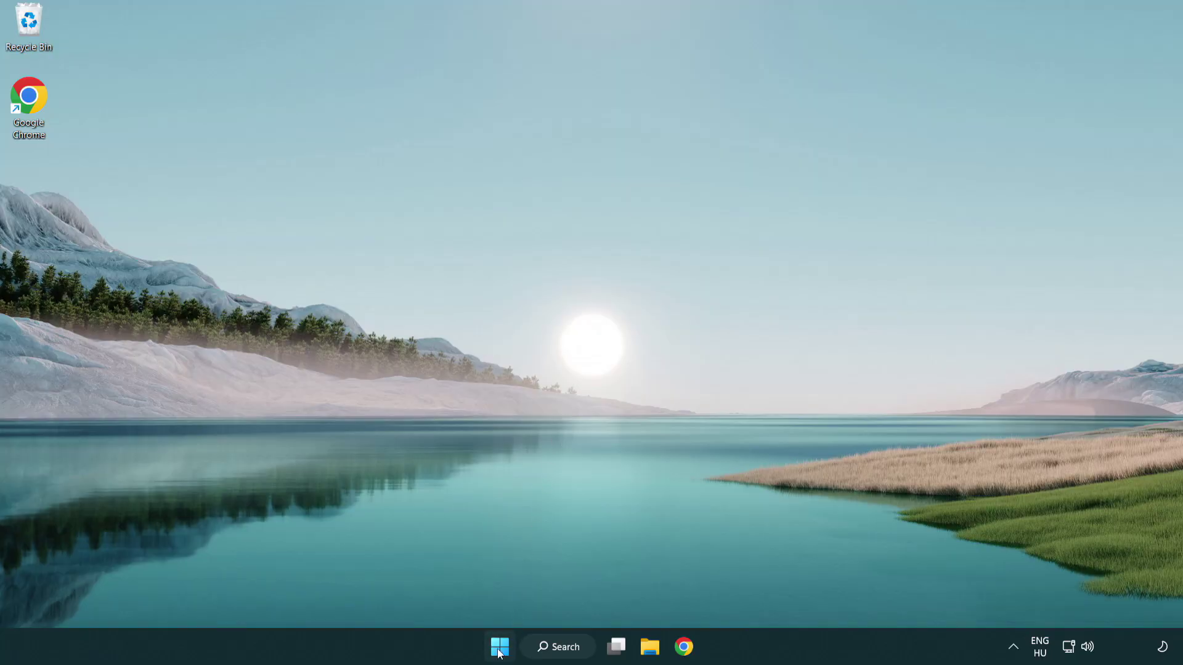
Open Task Manager from the Win+X menu and show its Startup apps list
{"action": "right_click", "coordinate": [500, 647]}
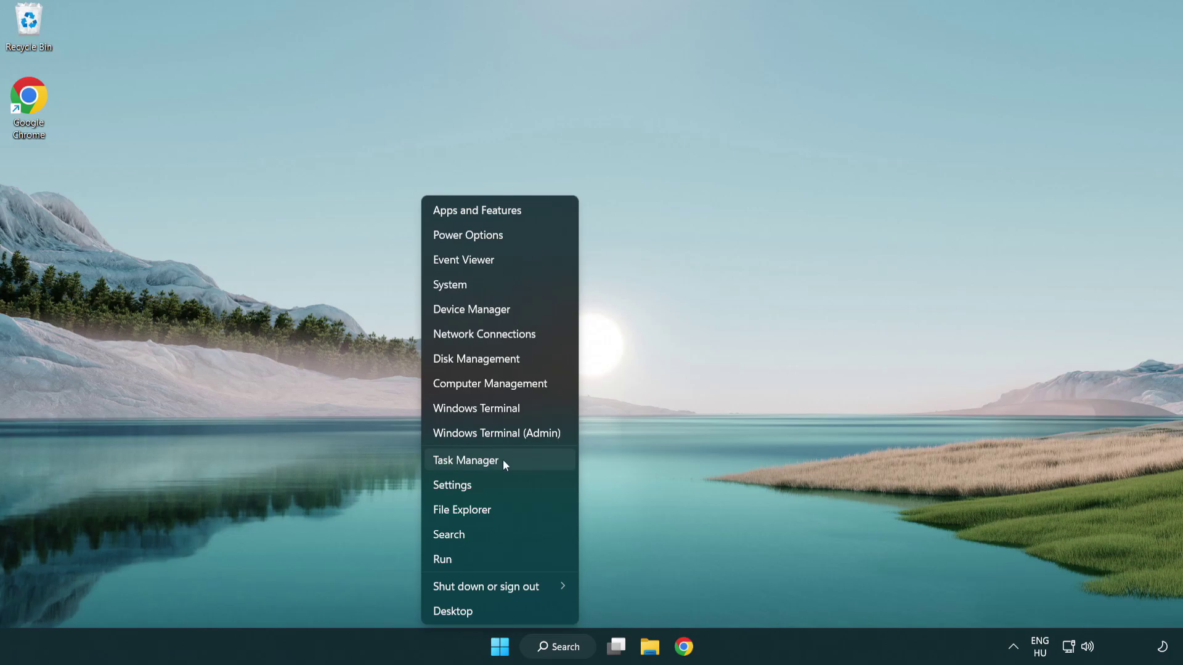
{"action": "left_click", "coordinate": [523, 467]}
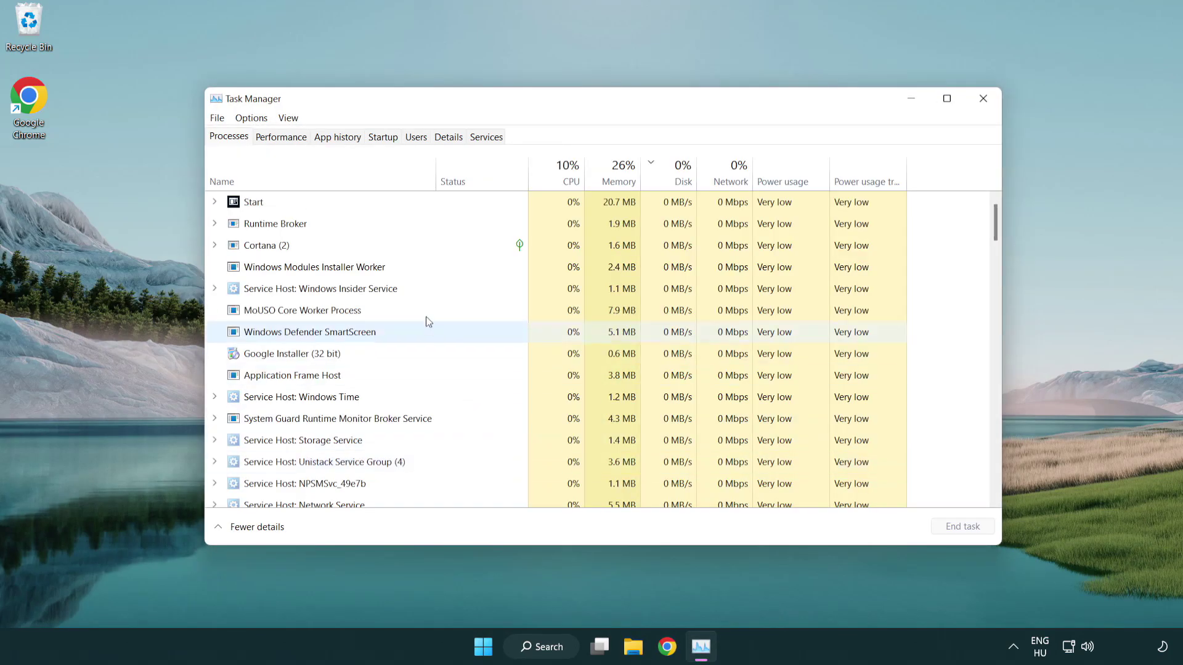
{"action": "left_click", "coordinate": [386, 139]}
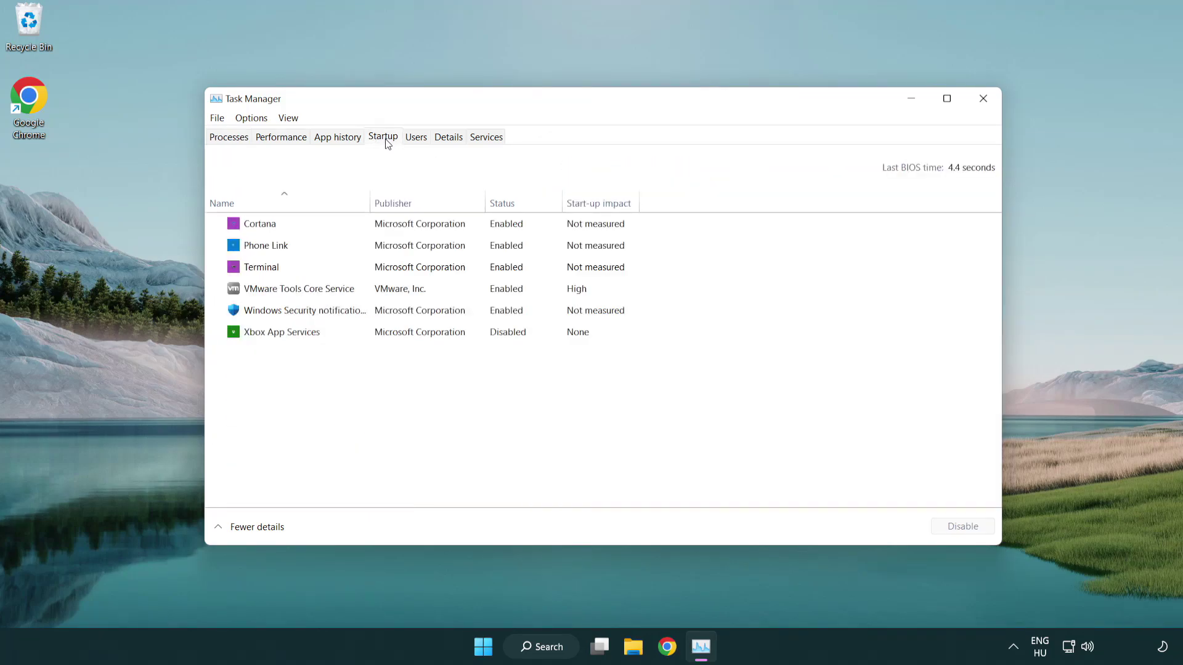
Disable Terminal, Phone Link, Cortana and Windows Security notification at startup
{"action": "left_click", "coordinate": [385, 267]}
{"action": "left_click", "coordinate": [943, 527]}
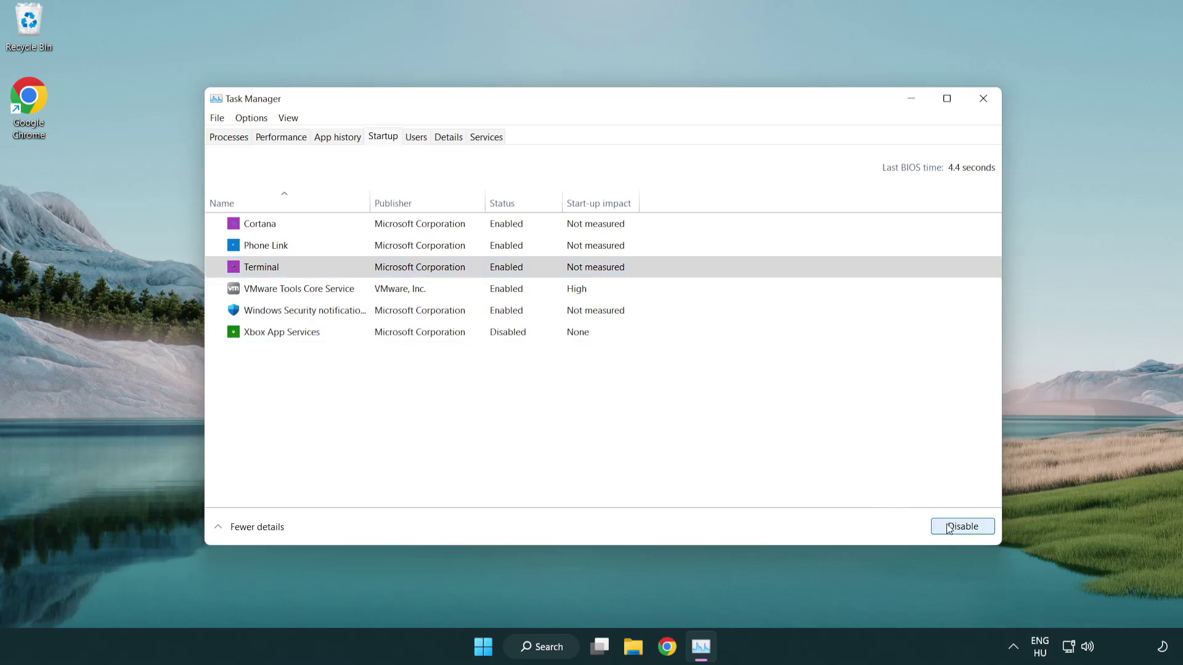
{"action": "left_click", "coordinate": [493, 249]}
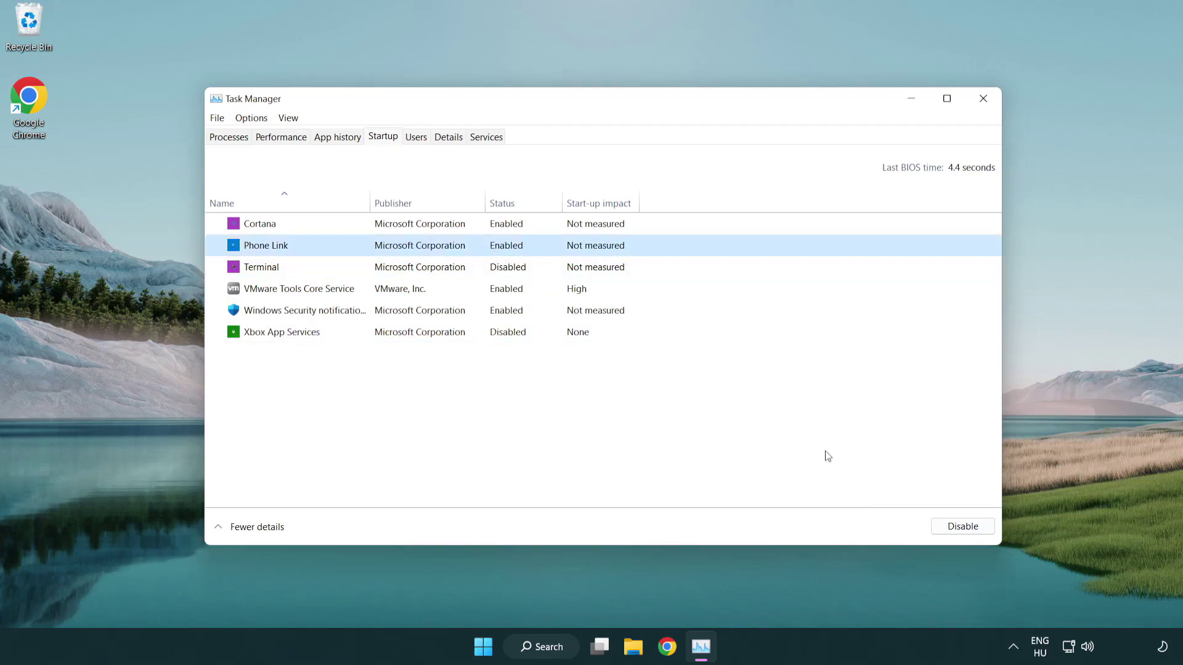
{"action": "left_click", "coordinate": [960, 529]}
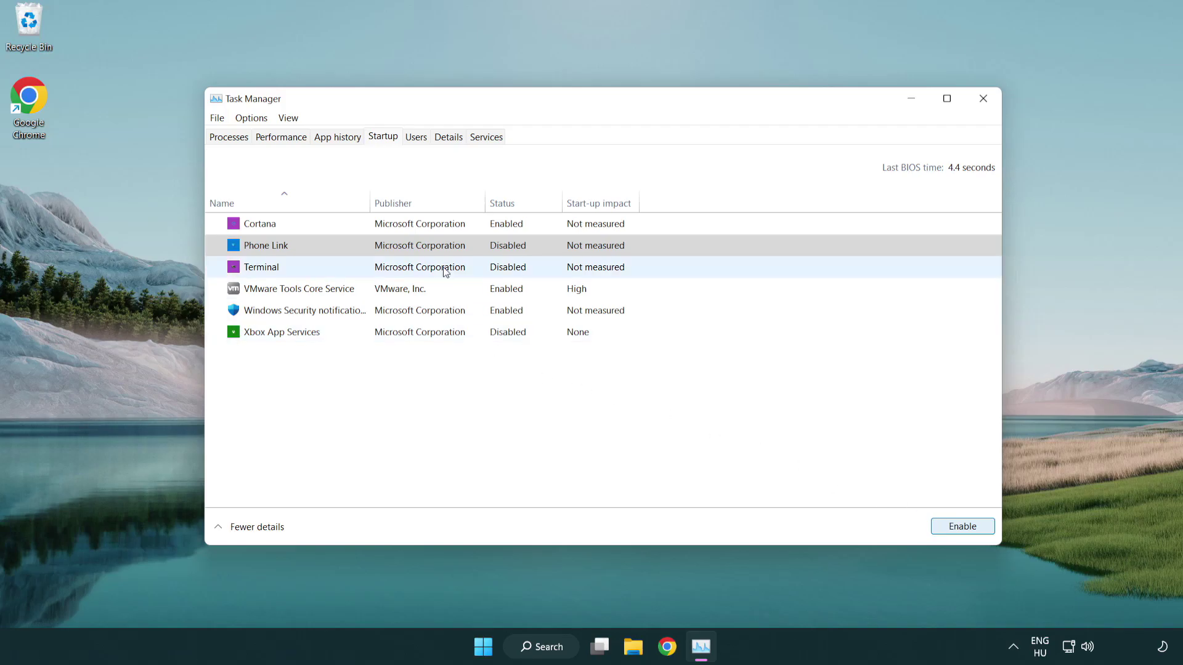
{"action": "left_click", "coordinate": [423, 231]}
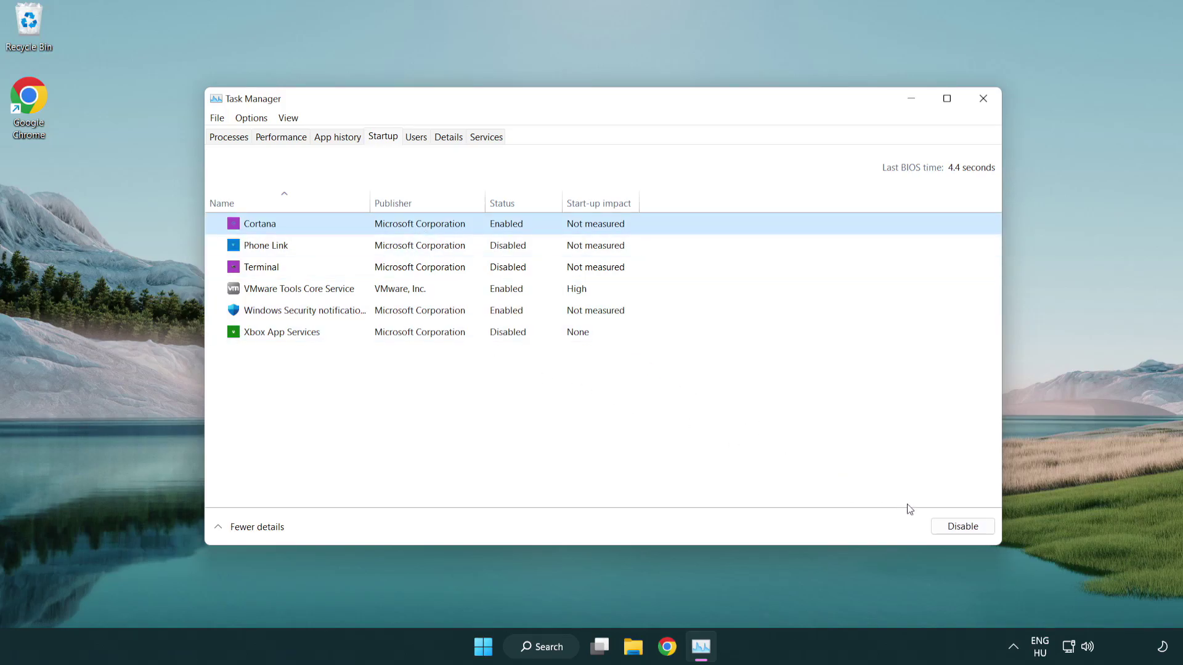
{"action": "left_click", "coordinate": [958, 527]}
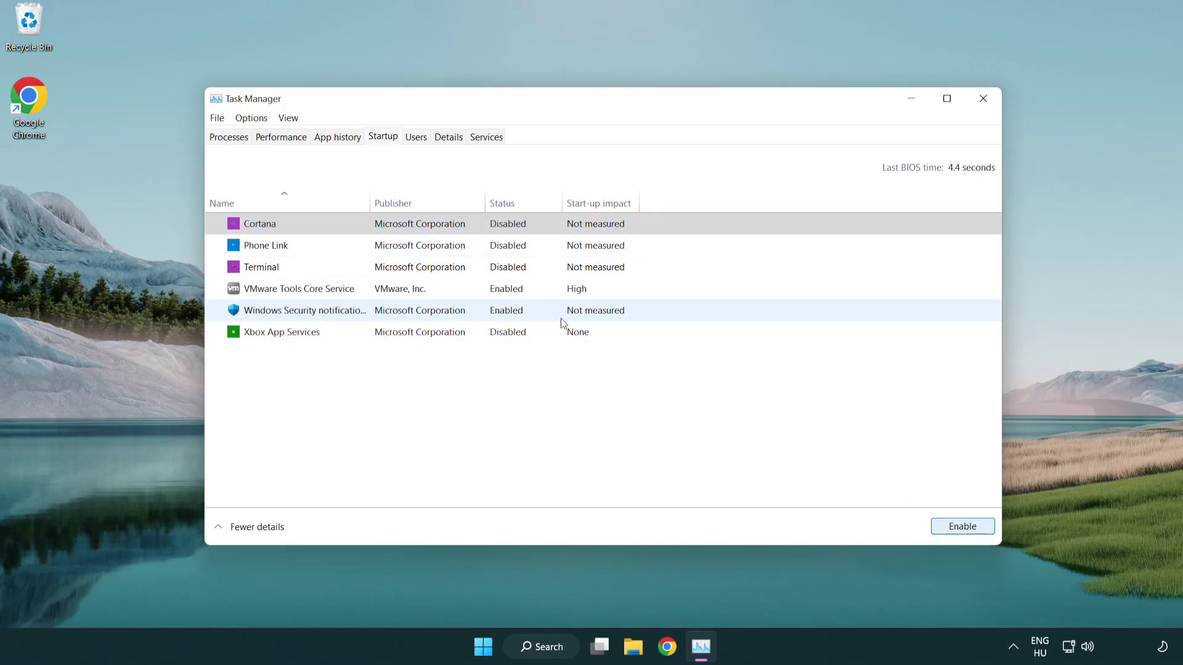
{"action": "left_click", "coordinate": [562, 317]}
{"action": "left_click", "coordinate": [955, 528]}
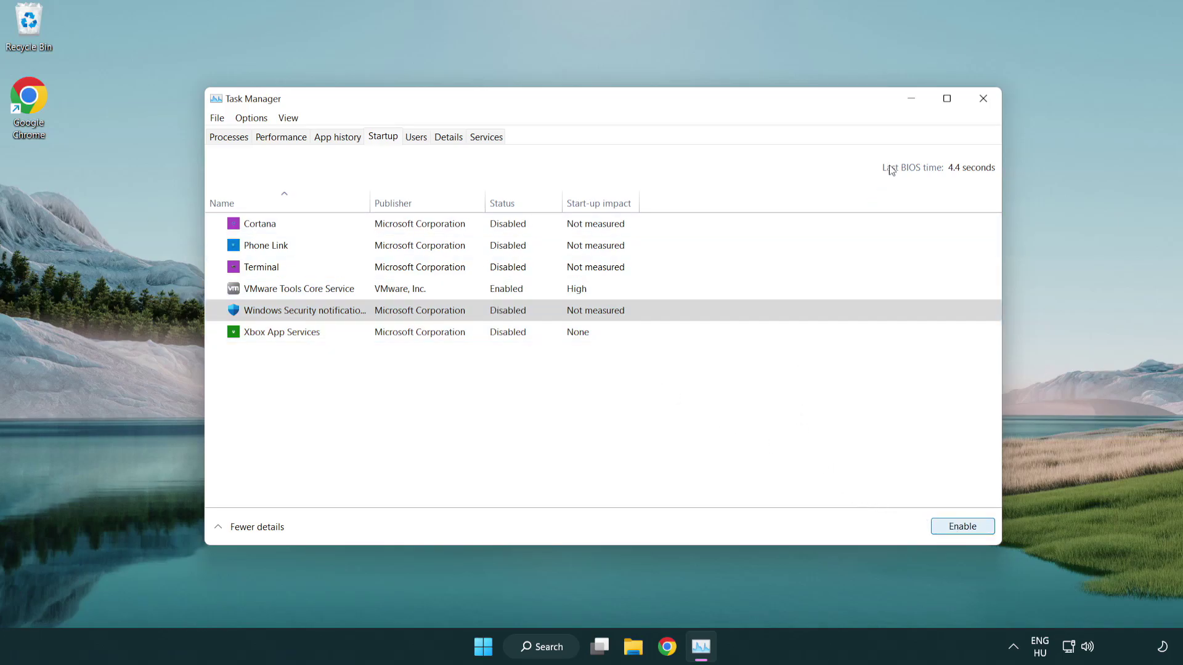
Close Task Manager and download dxwebsetup.exe from the DirectX End-User Runtime Web Installer page
{"action": "left_click", "coordinate": [983, 100]}
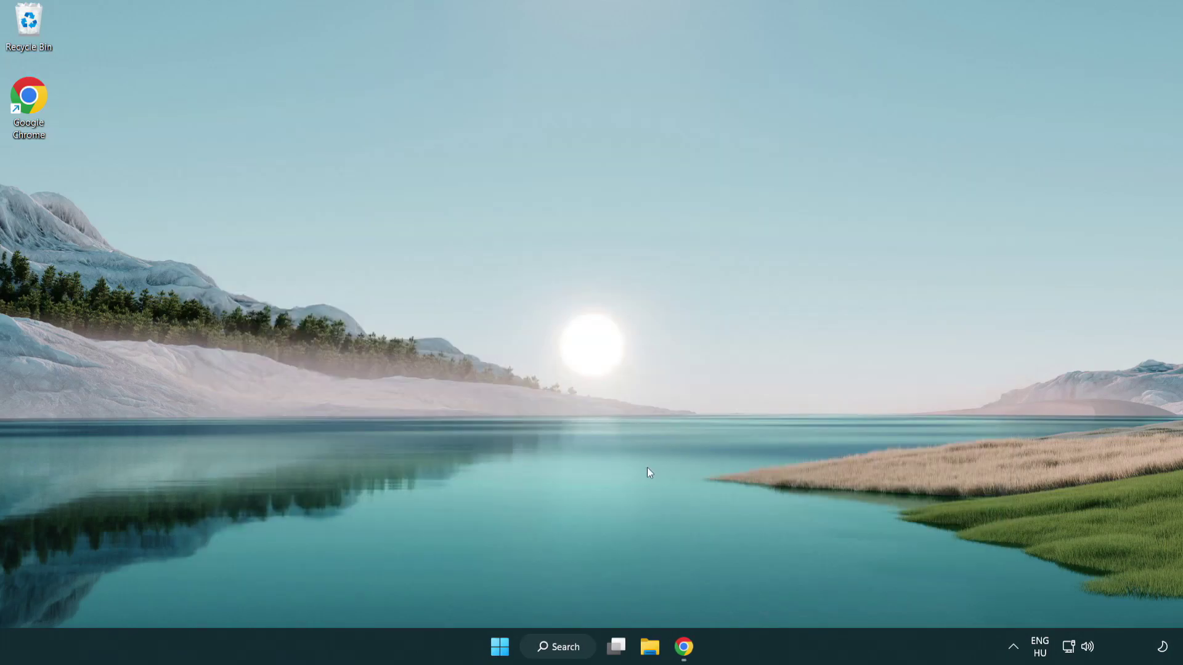
{"action": "left_click", "coordinate": [684, 651]}
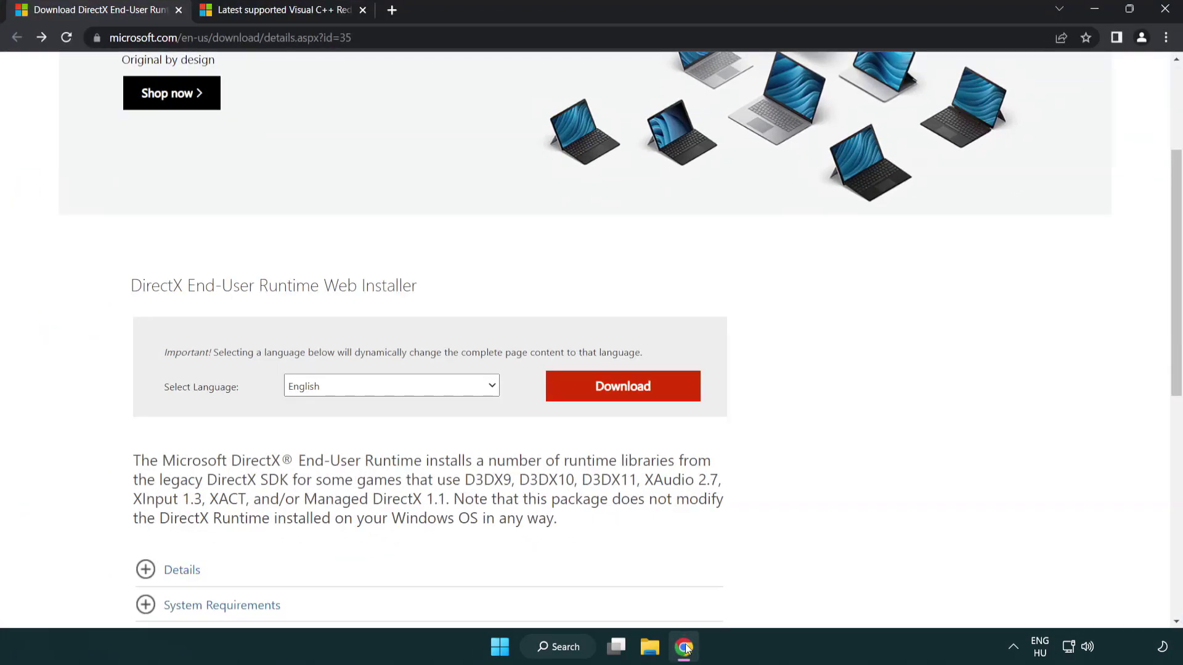
{"action": "scroll", "coordinate": [491, 525], "scroll_direction": "up", "scroll_amount": 2}
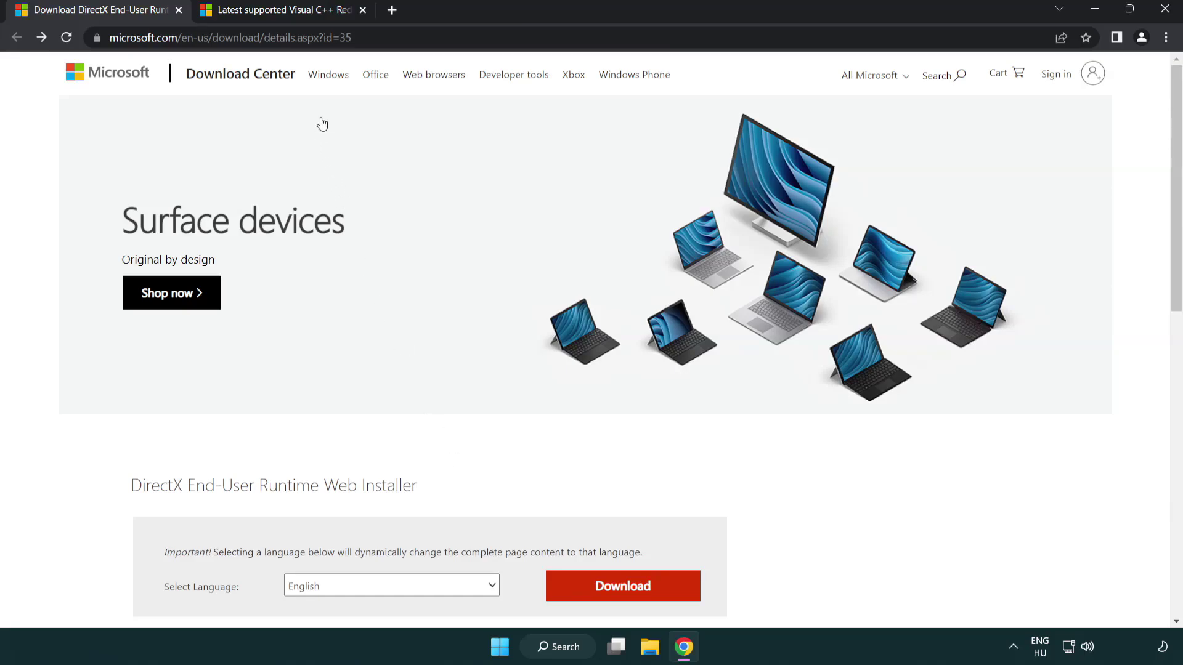
{"action": "left_click", "coordinate": [417, 38]}
{"action": "left_click", "coordinate": [489, 42]}
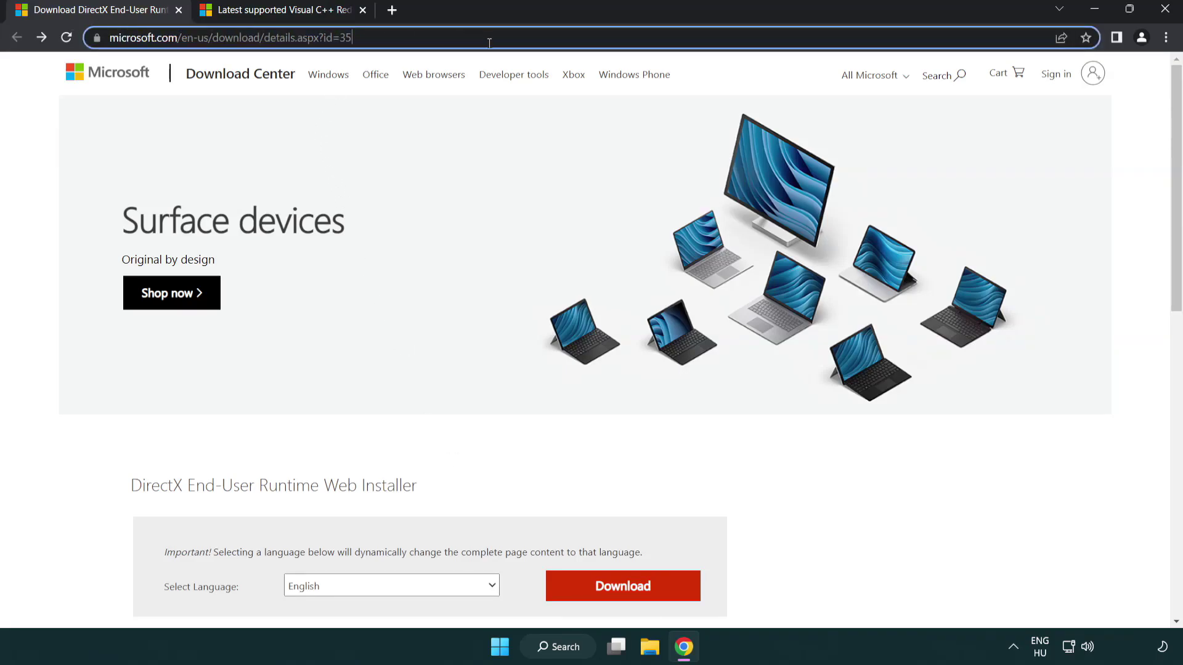
{"action": "left_click", "coordinate": [1133, 268]}
{"action": "left_click_drag", "start_coordinate": [1173, 268], "coordinate": [1161, 344]}
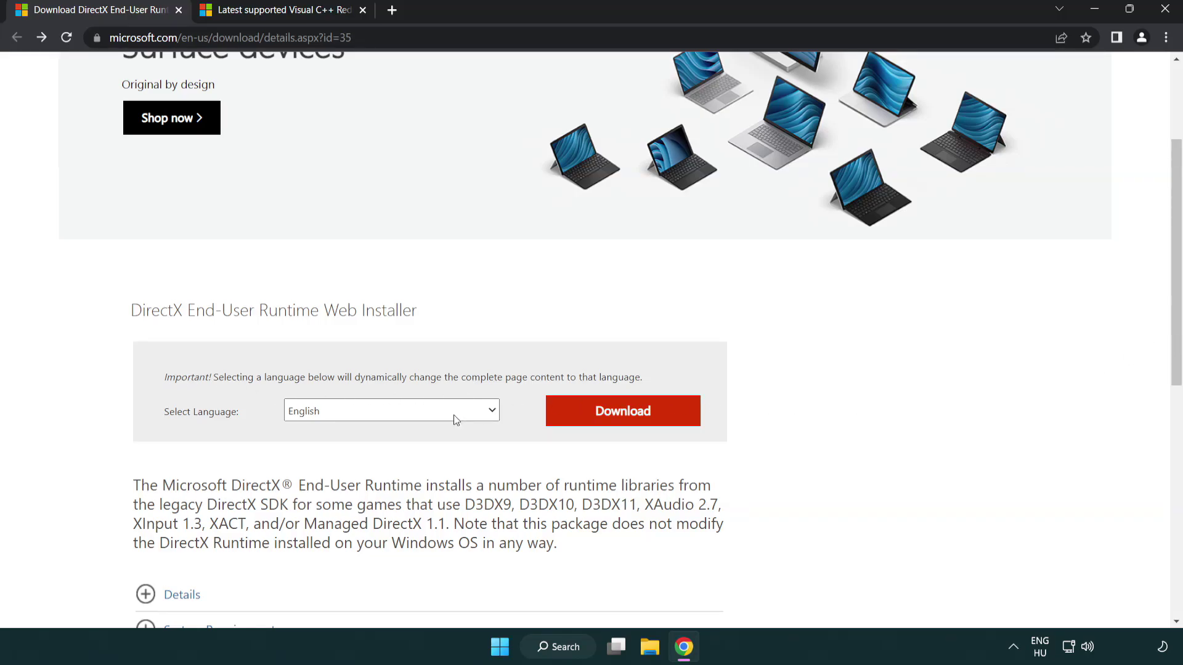
{"action": "left_click", "coordinate": [628, 422]}
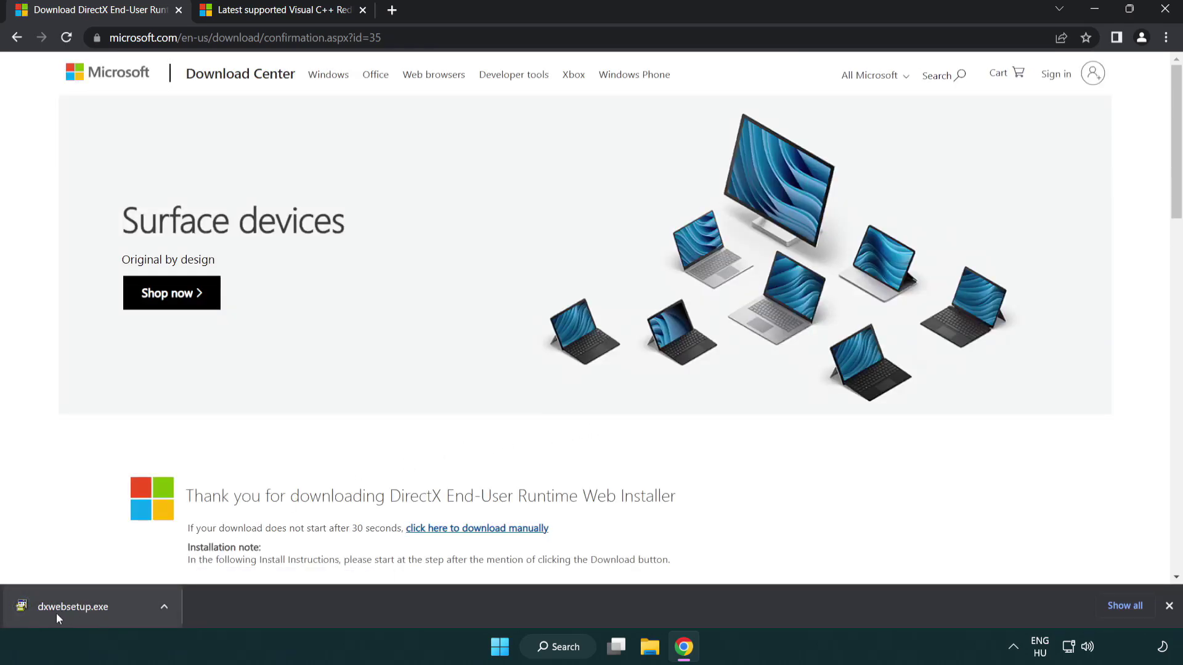
Run dxwebsetup.exe, accept the licence agreement and continue without installing the Bing Bar
{"action": "left_click", "coordinate": [76, 608]}
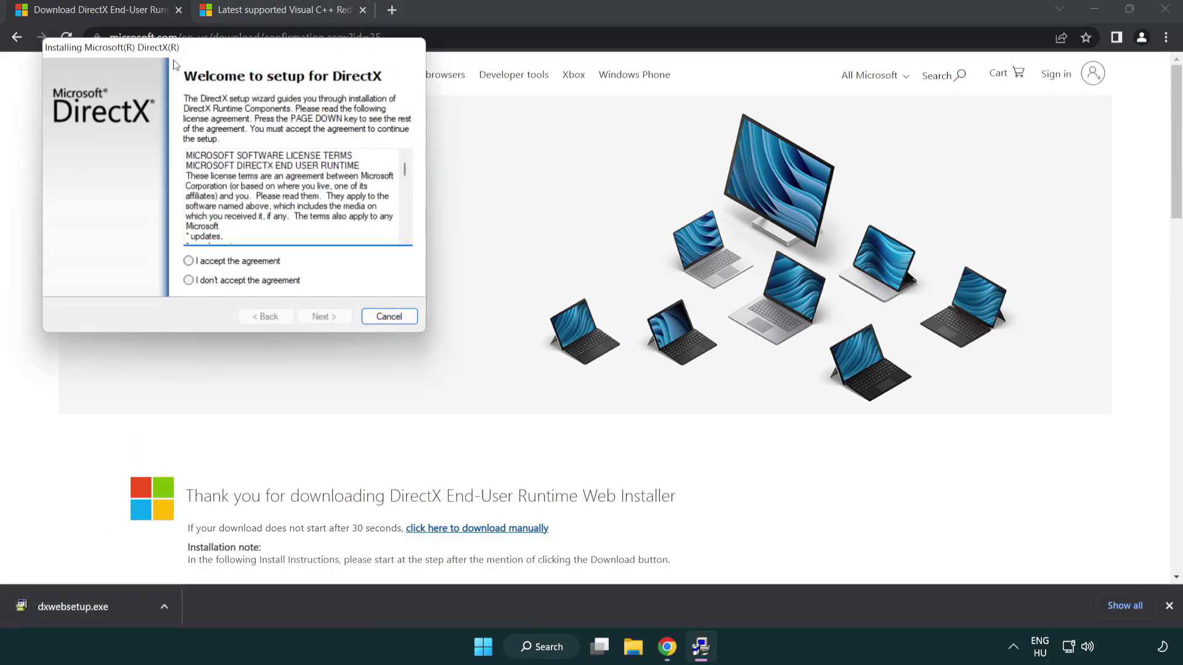
{"action": "left_click_drag", "start_coordinate": [174, 53], "coordinate": [515, 183]}
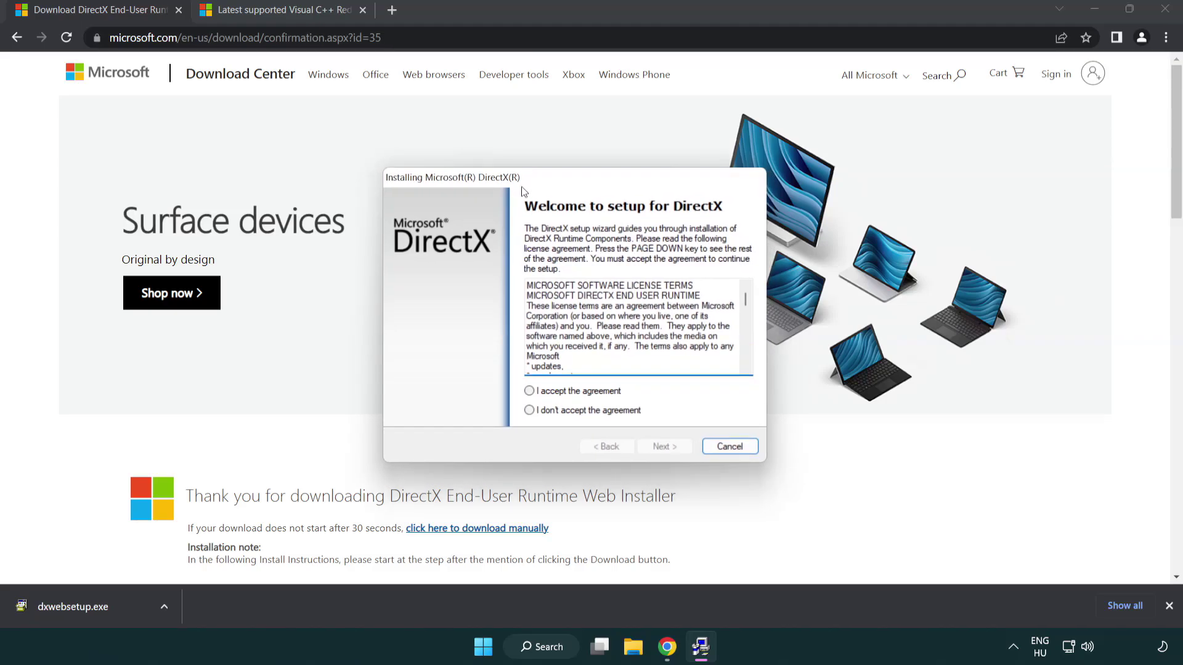
{"action": "left_click_drag", "start_coordinate": [745, 306], "coordinate": [745, 357]}
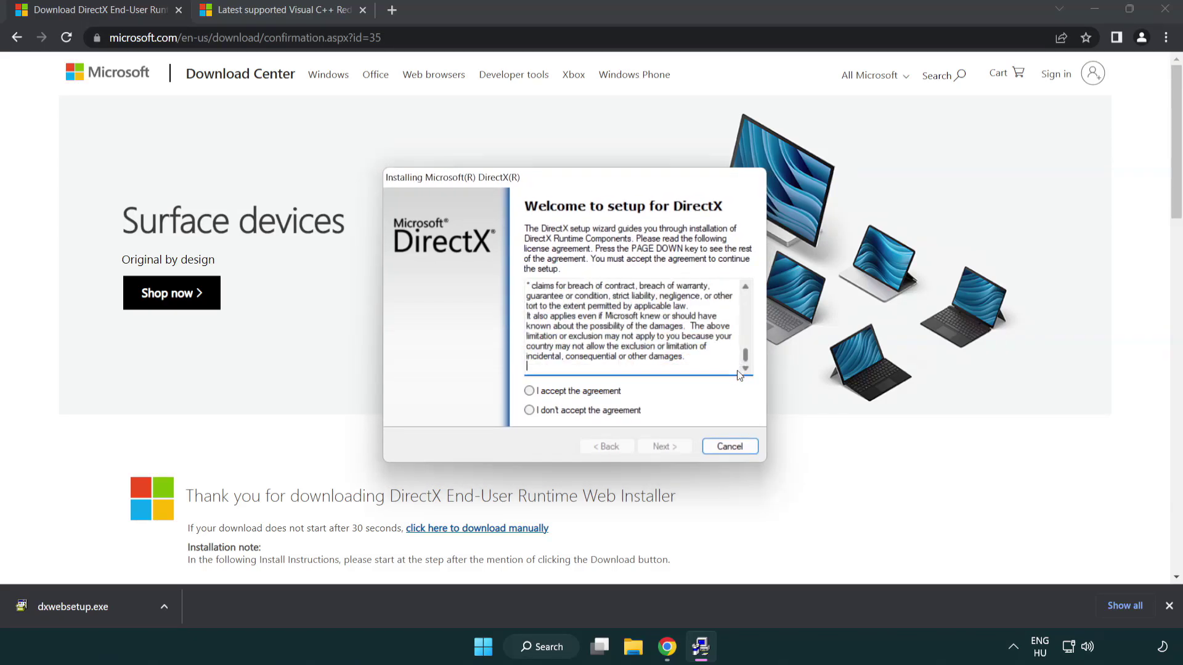
{"action": "left_click", "coordinate": [529, 392]}
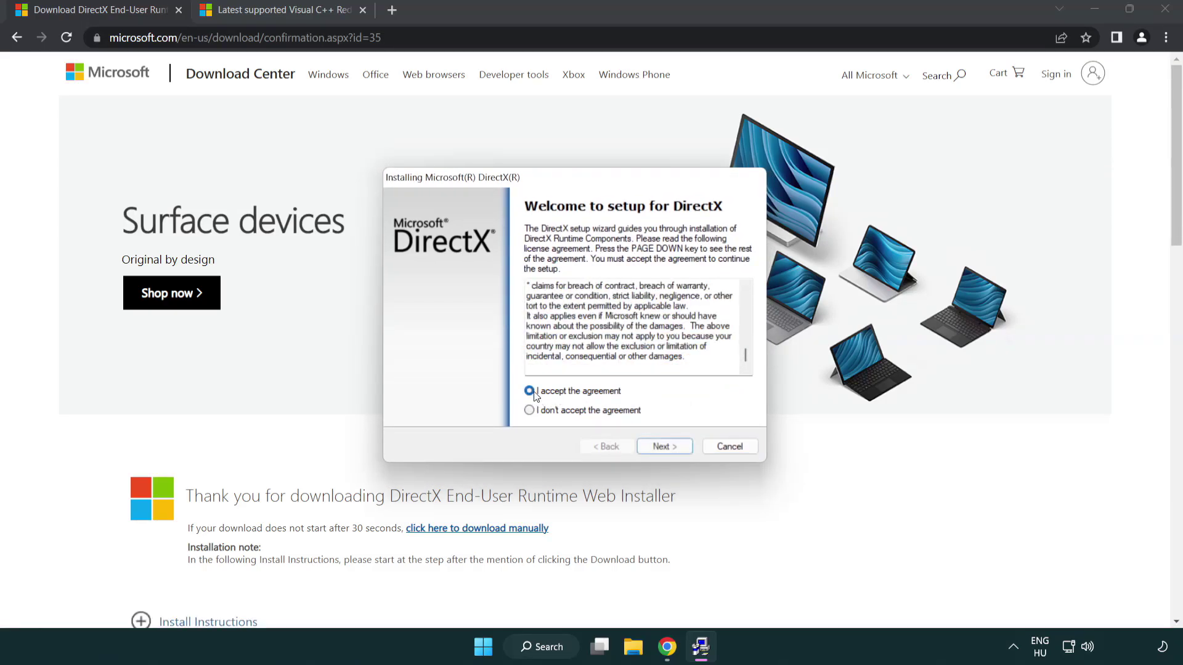
{"action": "left_click", "coordinate": [664, 446]}
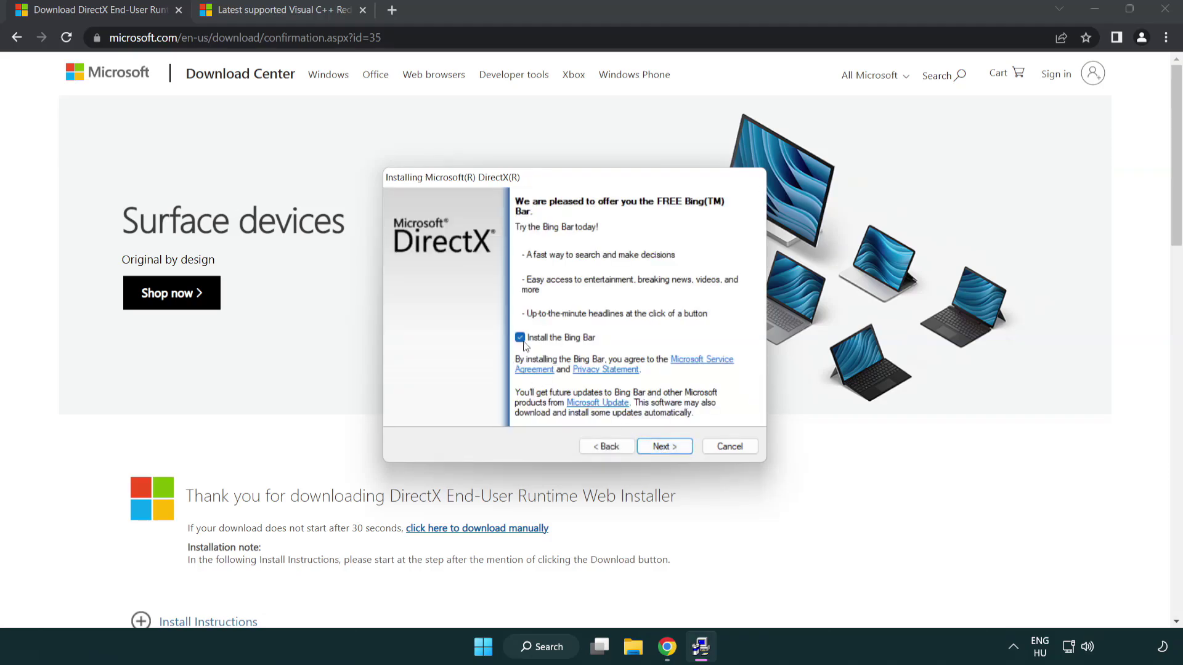
{"action": "left_click", "coordinate": [668, 445]}
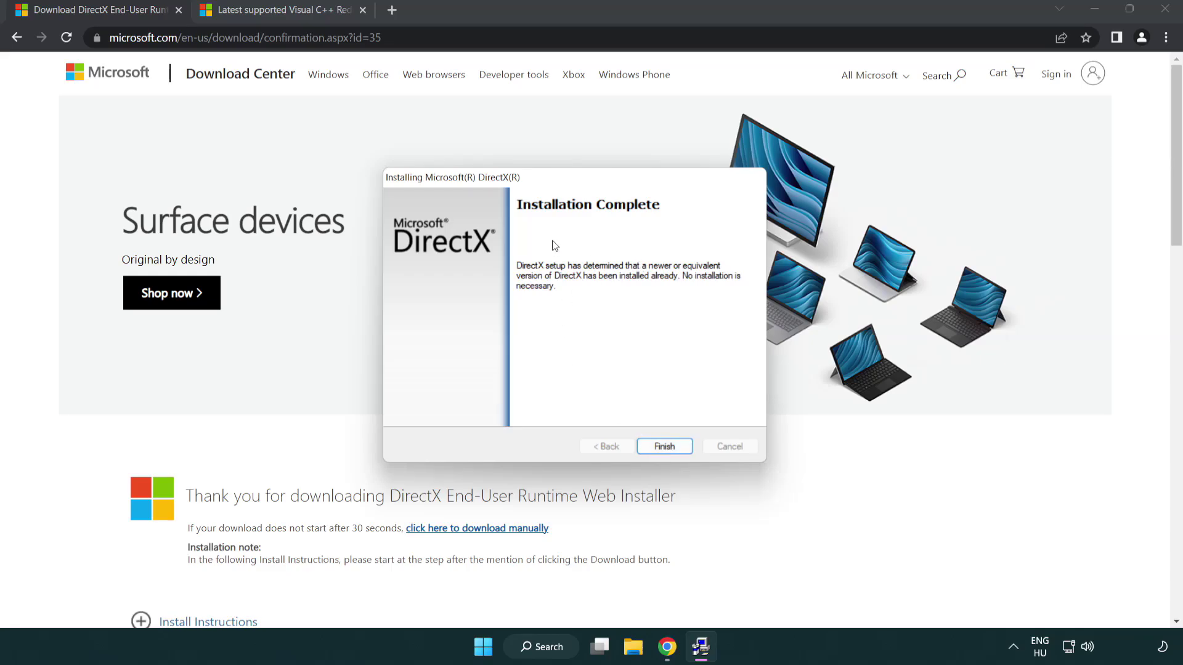
Close the DirectX installer and download the ARM64, x86 and x64 Visual C++ Redistributable installers
{"action": "left_click", "coordinate": [665, 445]}
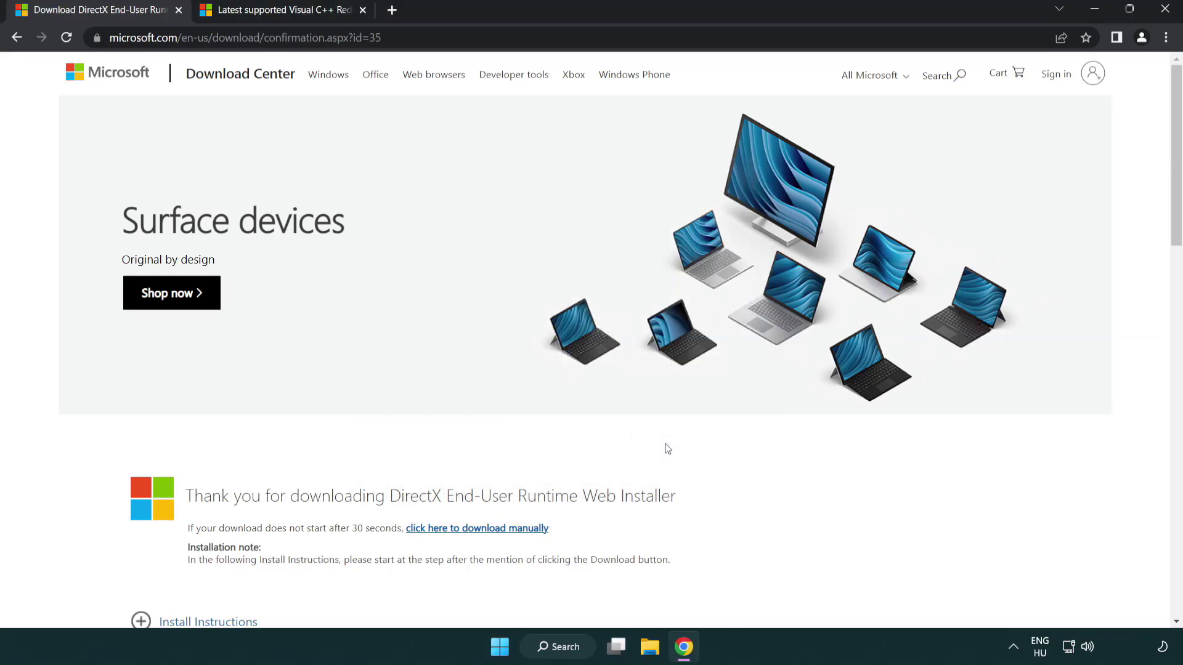
{"action": "left_click", "coordinate": [179, 10]}
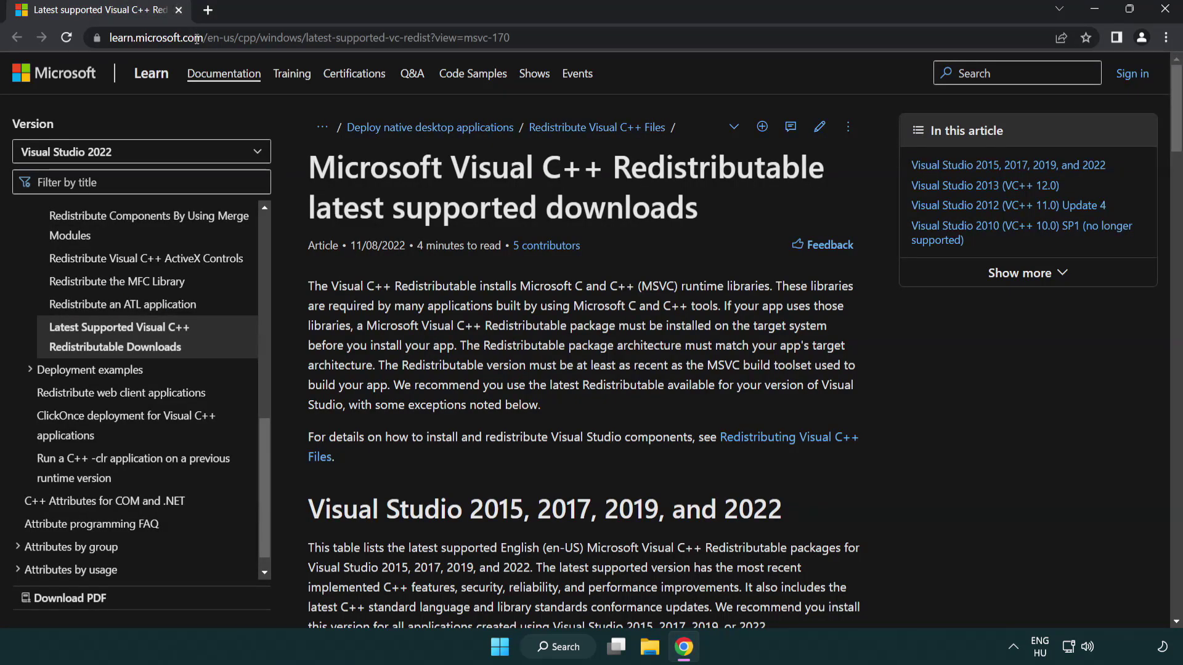
{"action": "left_click", "coordinate": [504, 40]}
{"action": "left_click", "coordinate": [631, 45]}
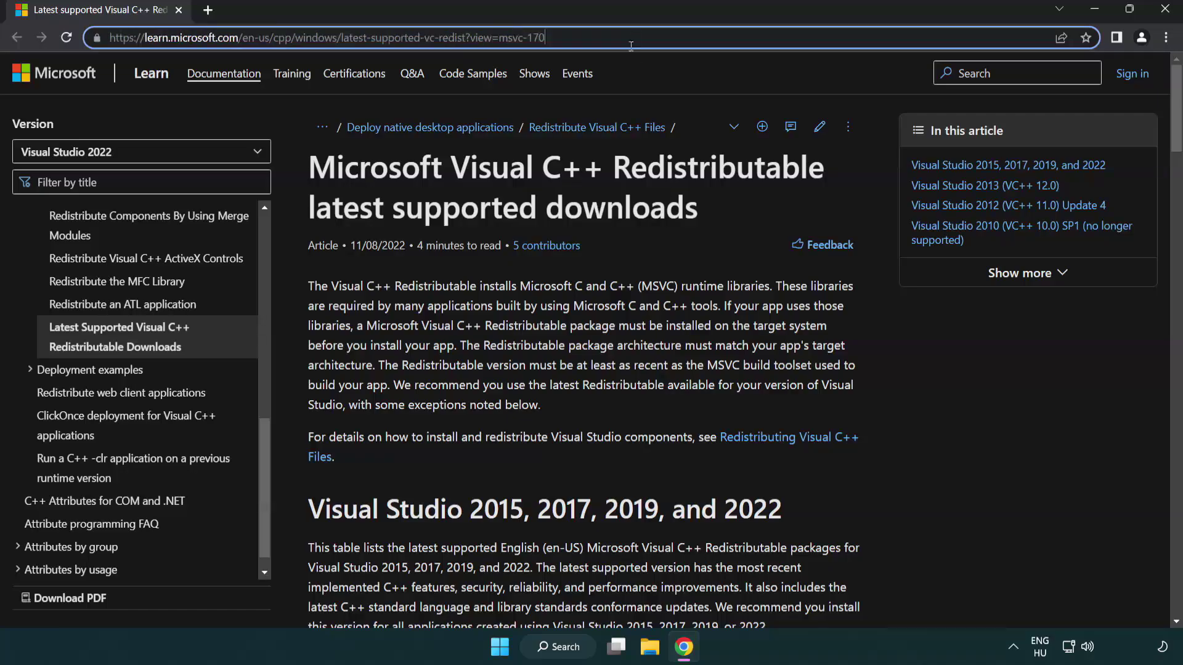
{"action": "left_click", "coordinate": [608, 202]}
{"action": "scroll", "coordinate": [608, 202], "scroll_direction": "down", "scroll_amount": 6}
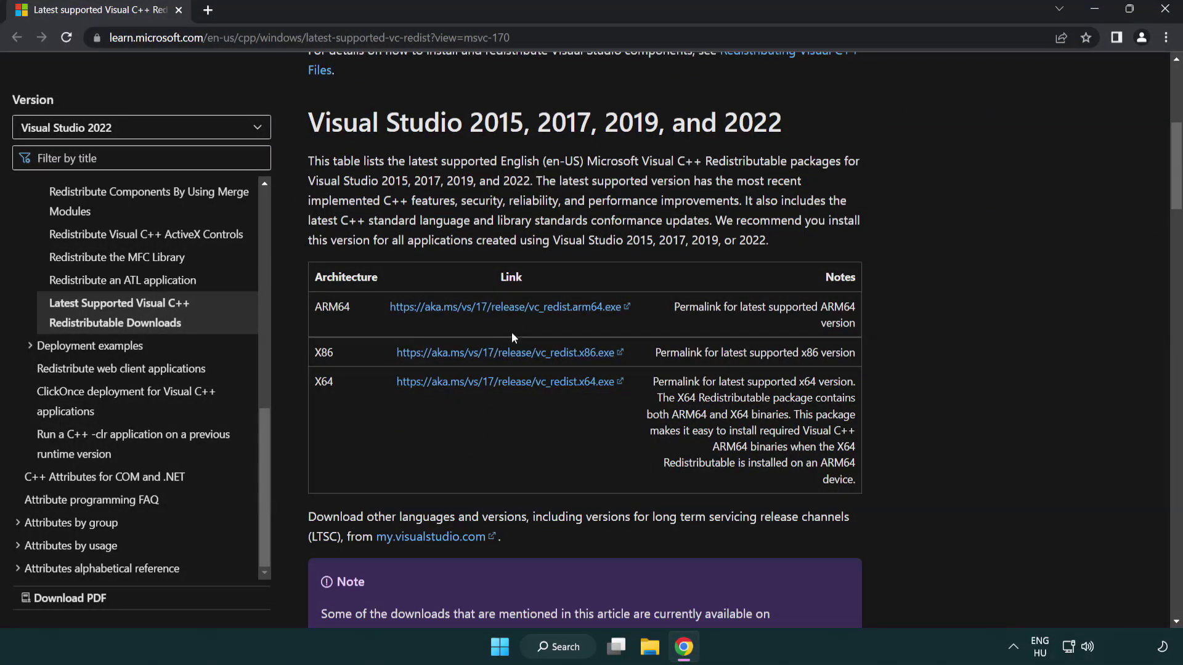
{"action": "left_click", "coordinate": [482, 307]}
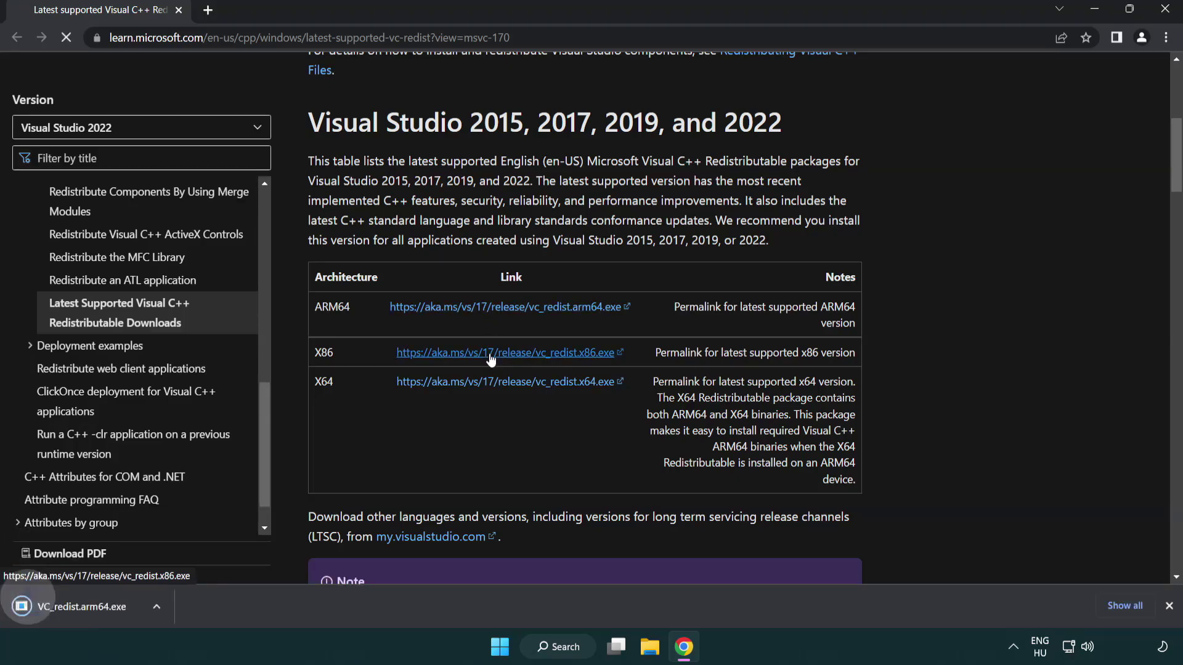
{"action": "left_click", "coordinate": [494, 382]}
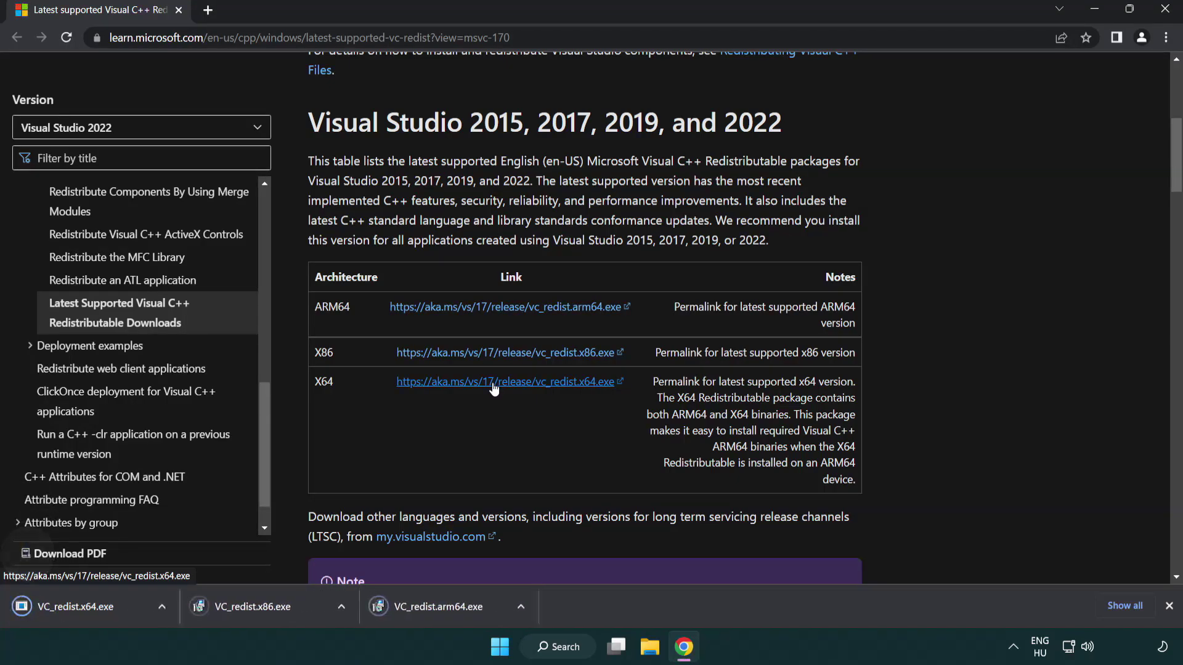
{"action": "left_click", "coordinate": [452, 615]}
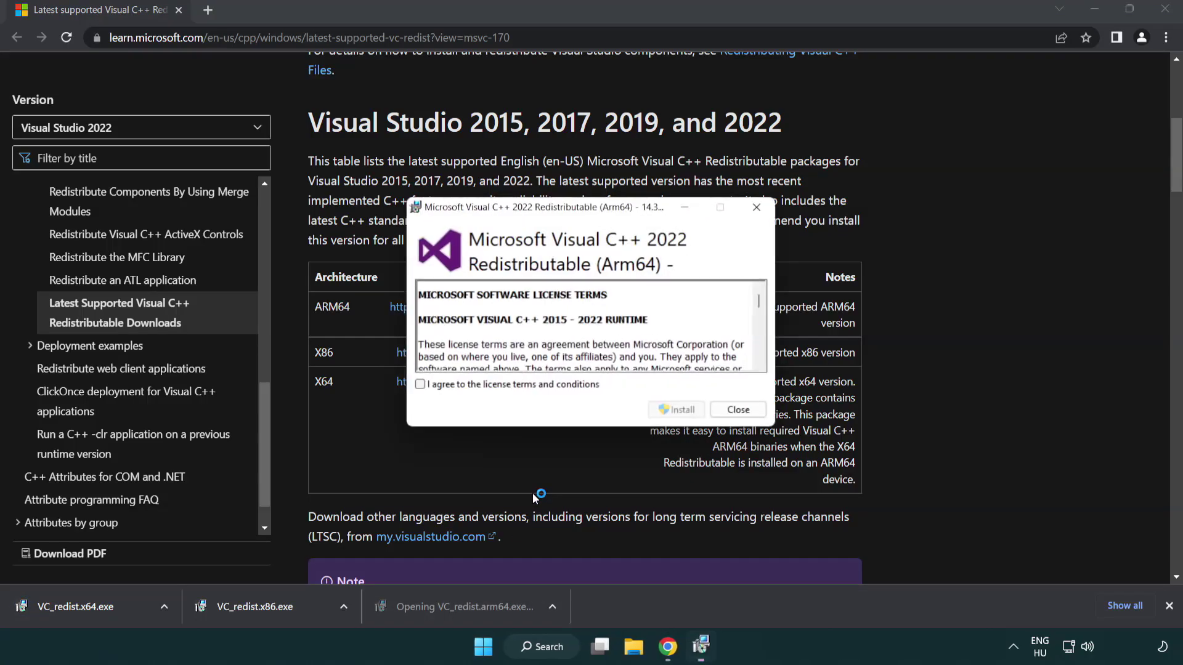
{"action": "left_click_drag", "start_coordinate": [757, 296], "coordinate": [761, 353]}
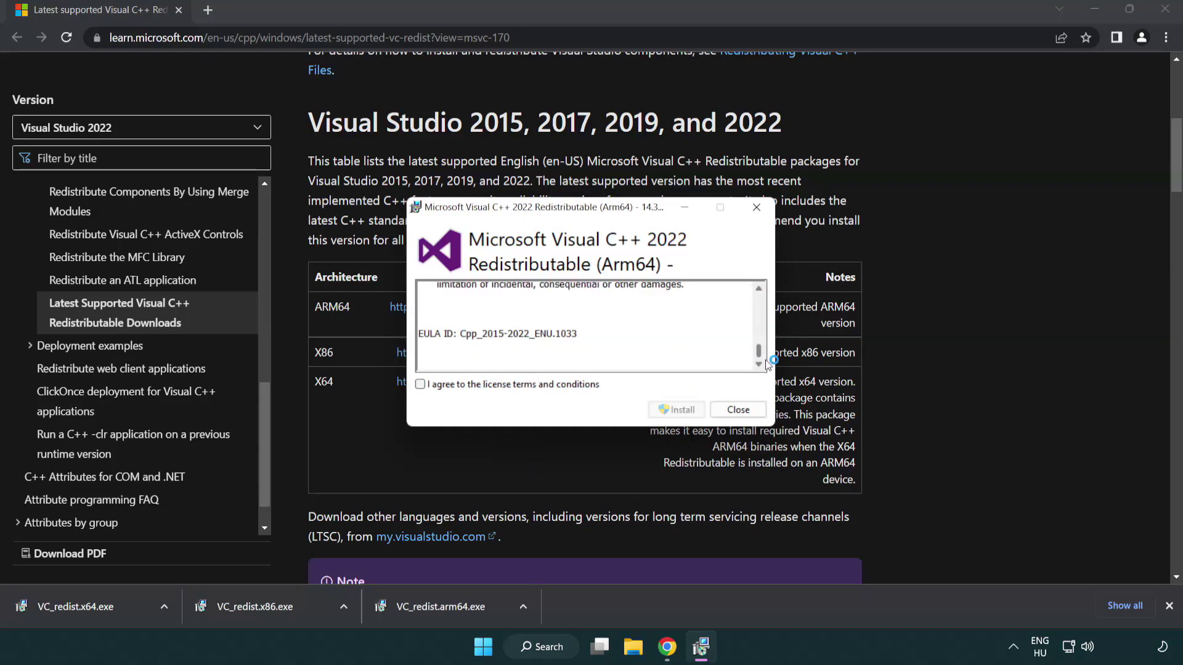
{"action": "left_click", "coordinate": [422, 384]}
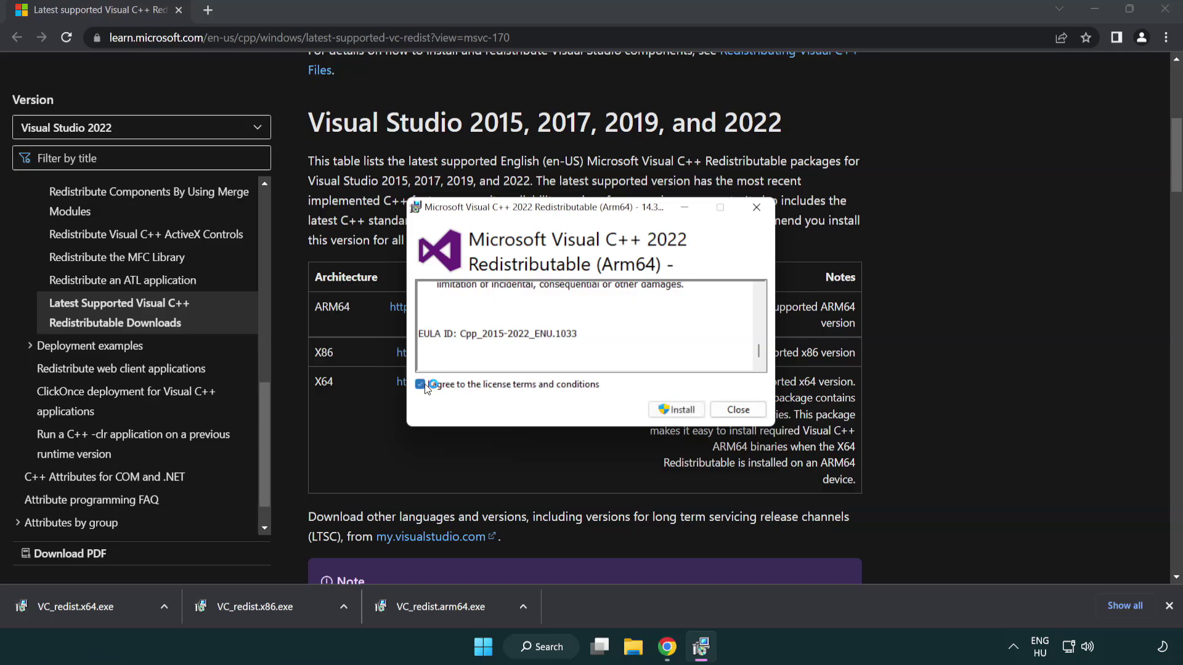
{"action": "left_click", "coordinate": [659, 409]}
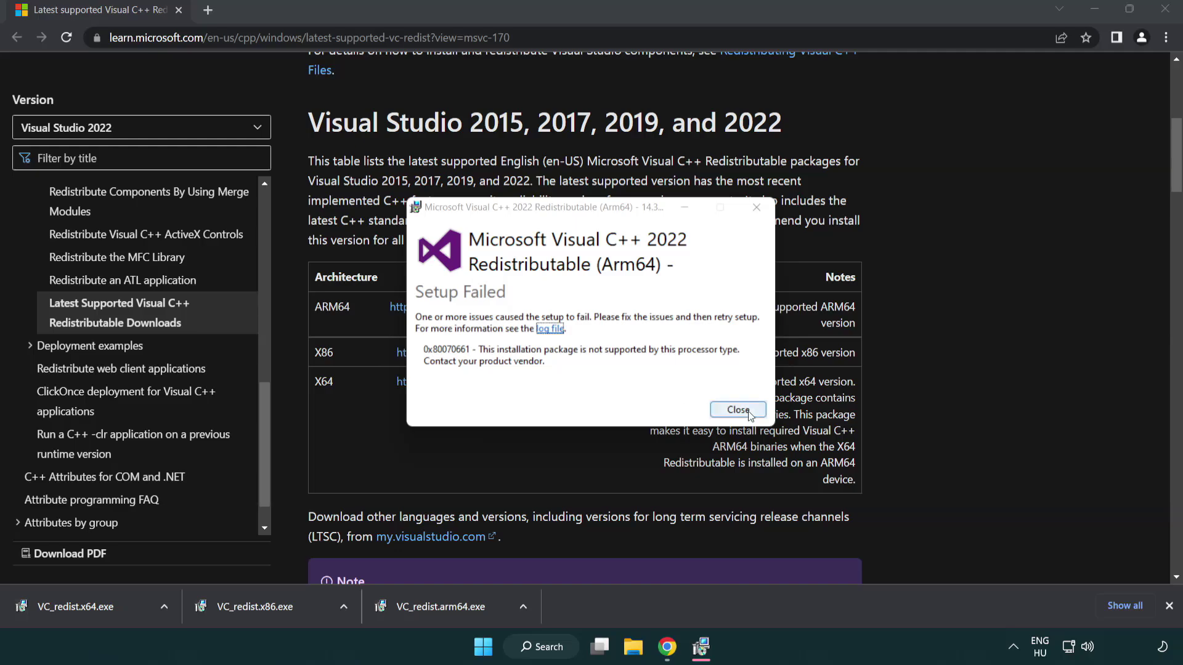
{"action": "left_click", "coordinate": [738, 409]}
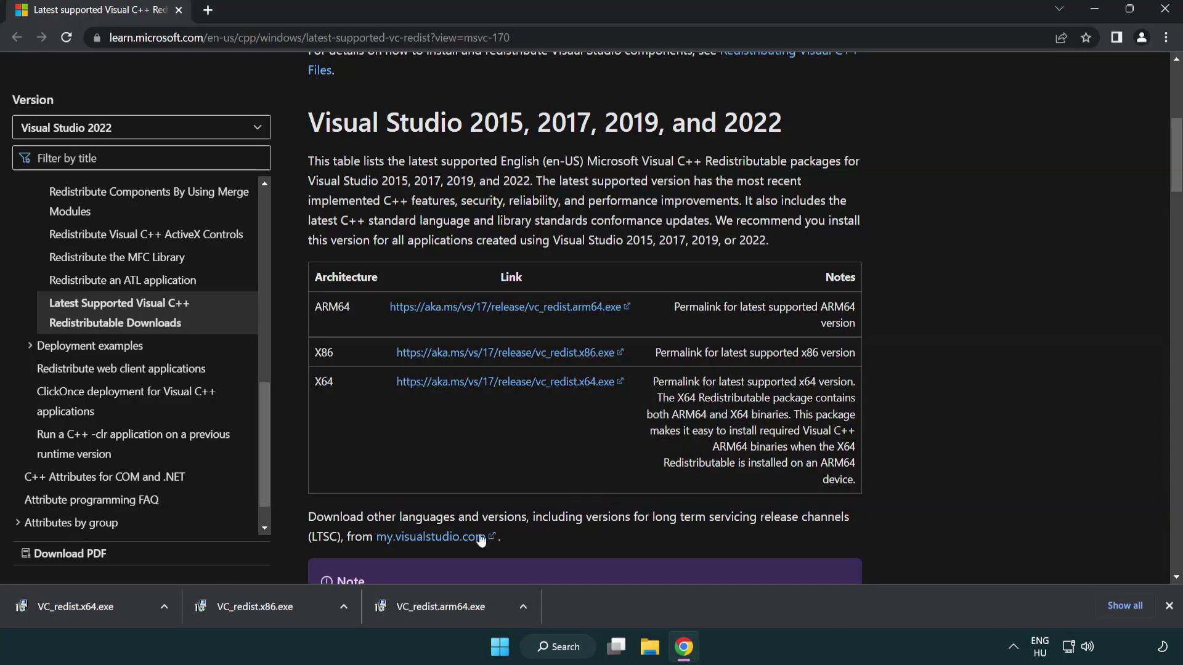
Install the x86 and x64 Visual C++ 2015-2022 Redistributables 14.34.31931, closing each completed setup
{"action": "left_click", "coordinate": [264, 614]}
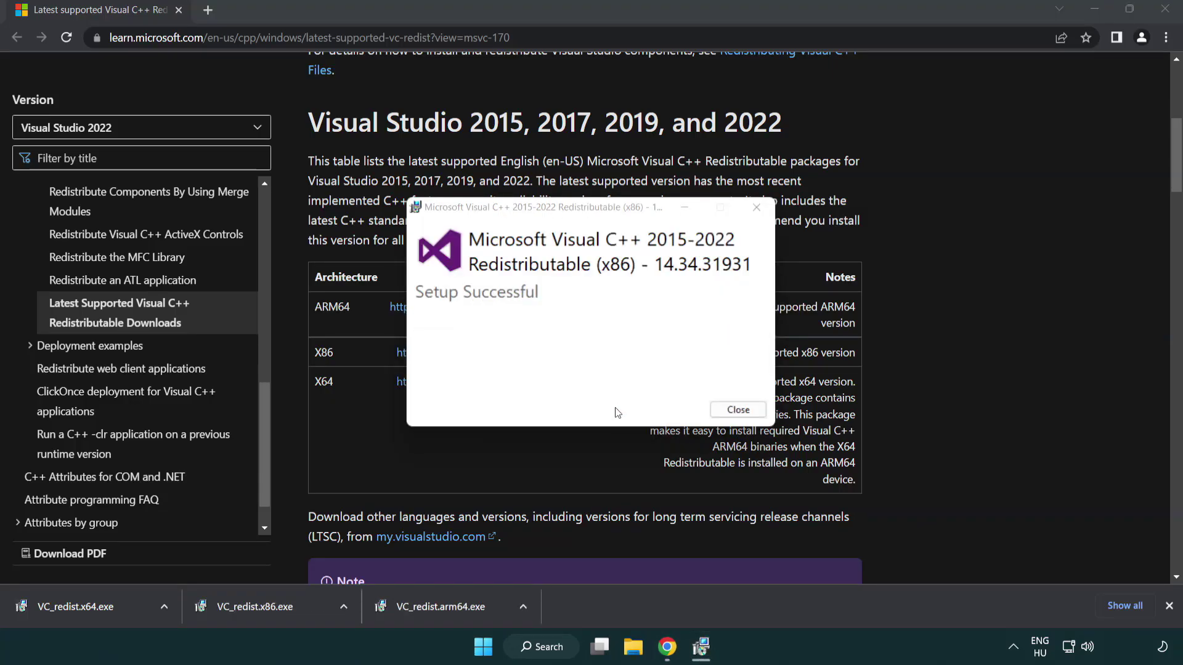
{"action": "left_click", "coordinate": [738, 411]}
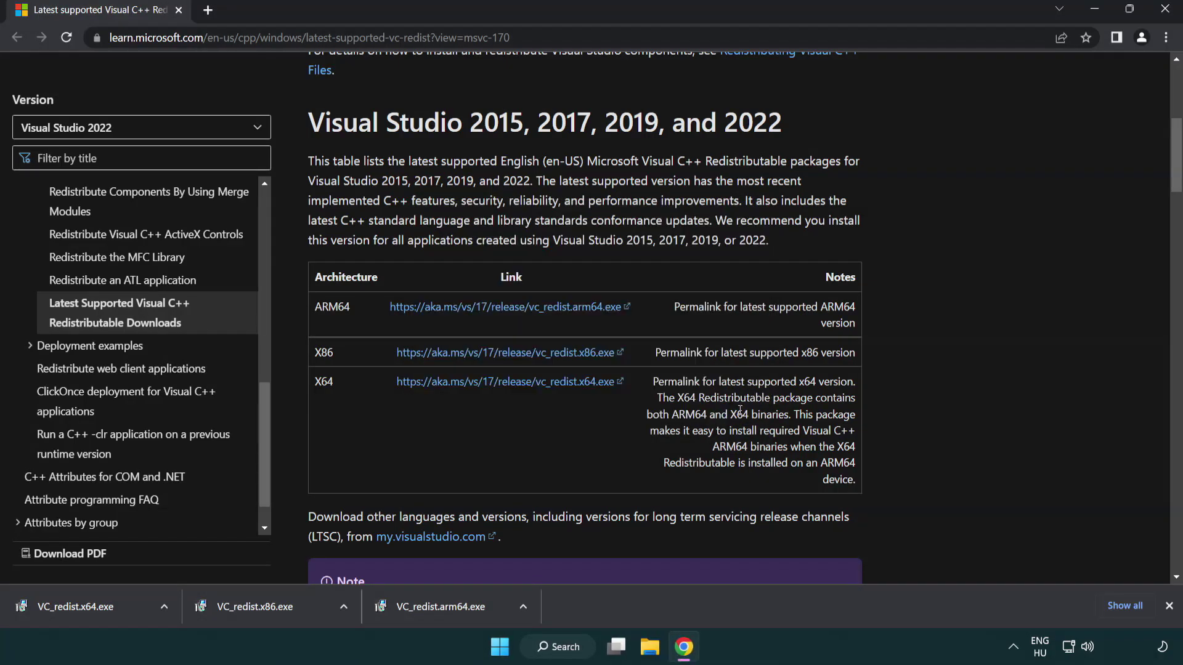
{"action": "left_click", "coordinate": [89, 604]}
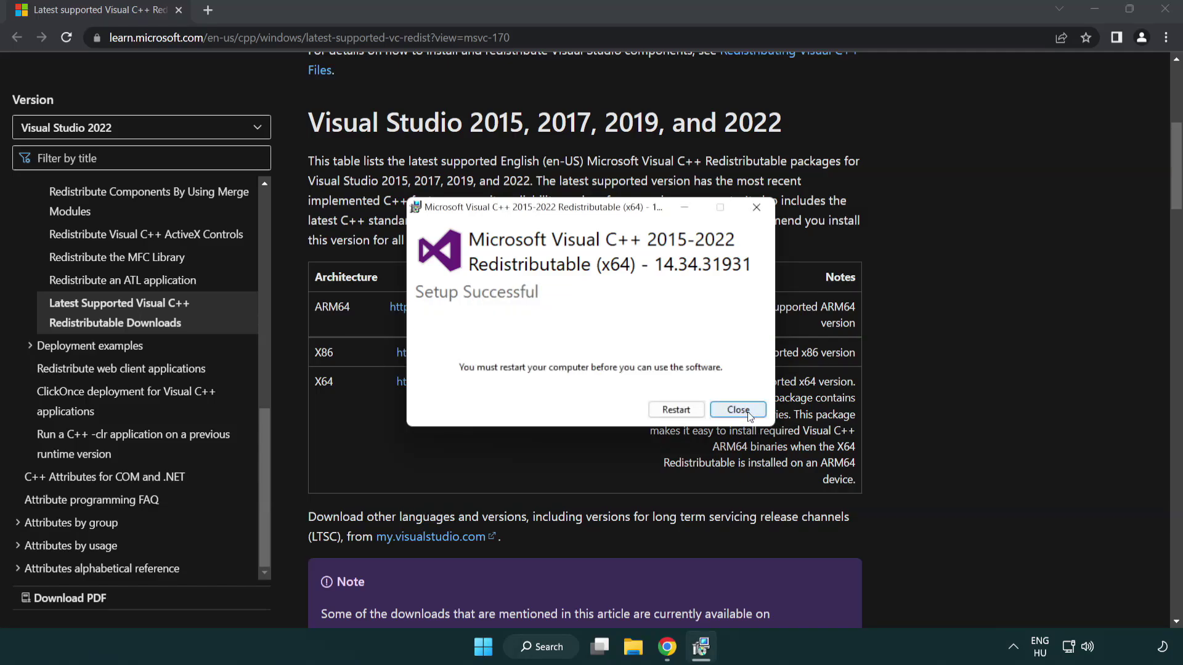
{"action": "left_click", "coordinate": [749, 417]}
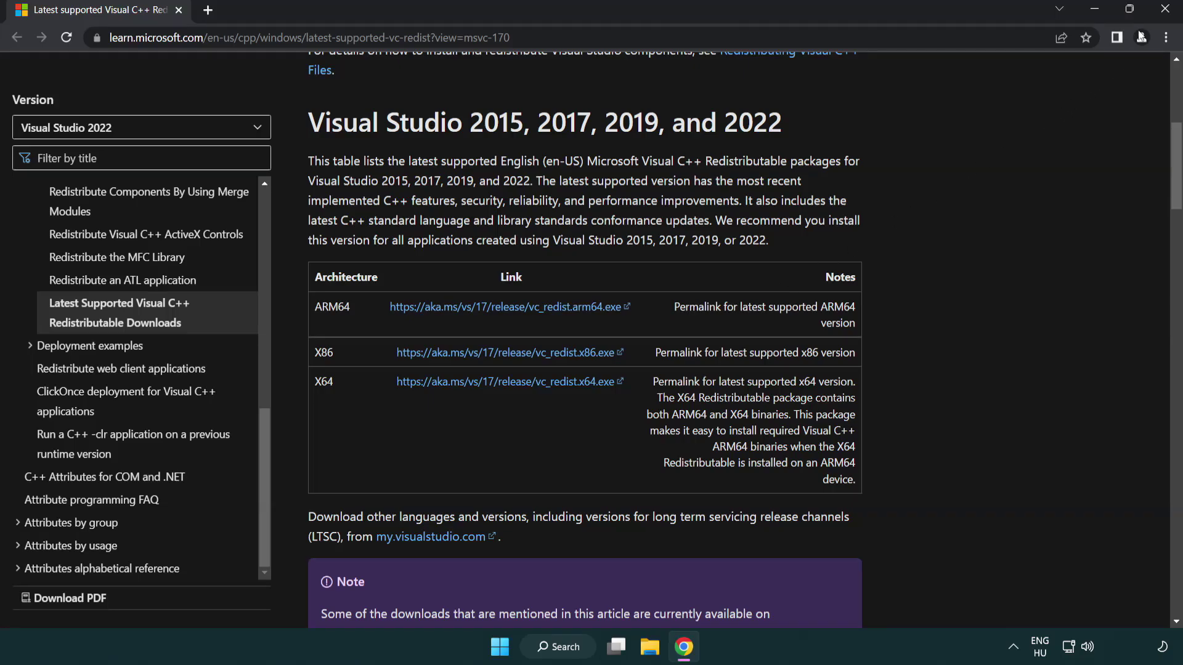
Close Chrome, search for 'cmd', and bring up the Command Prompt result's context menu
{"action": "left_click", "coordinate": [1166, 12]}
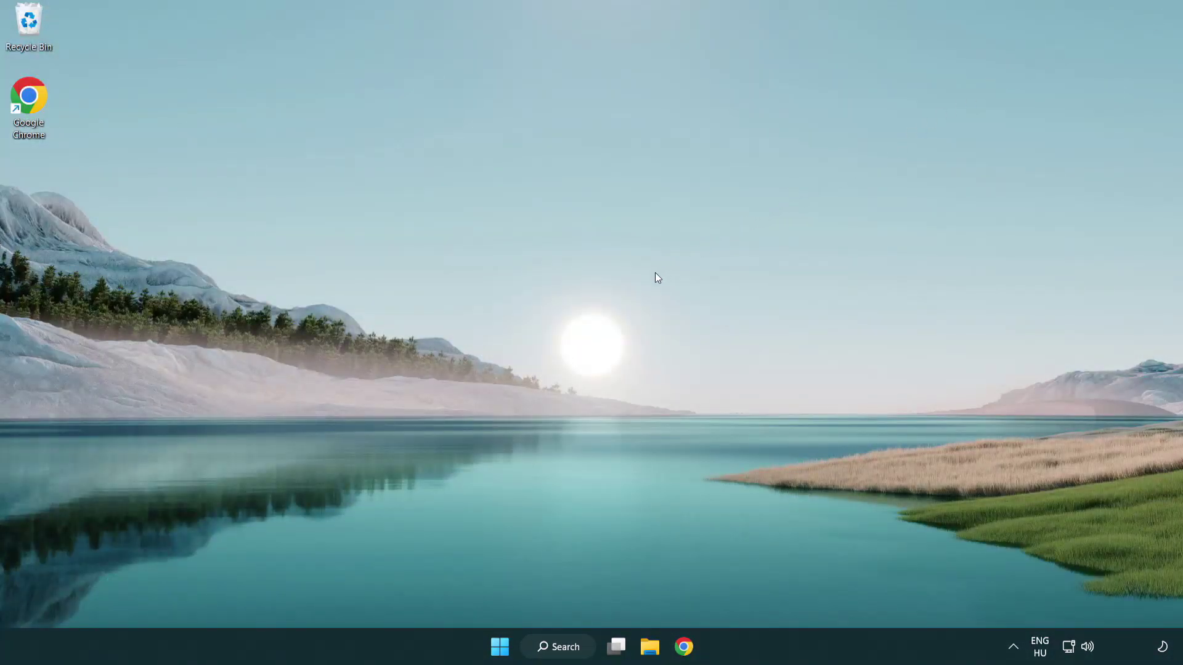
{"action": "left_click", "coordinate": [543, 646]}
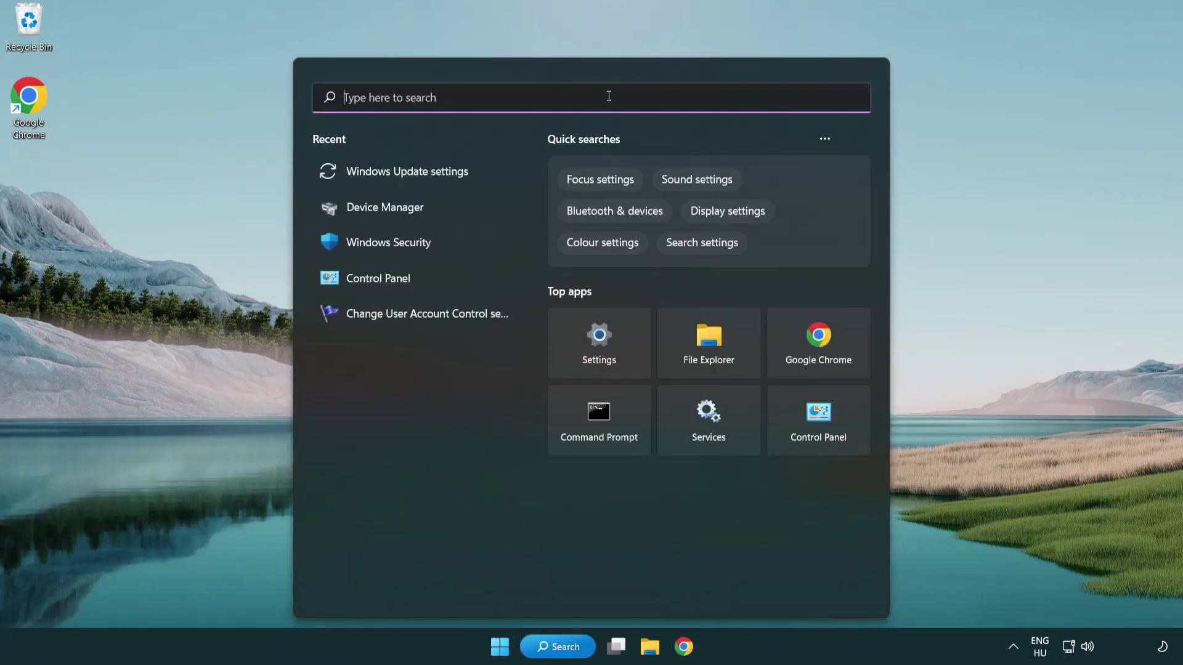
{"action": "type", "text": "cmd"}
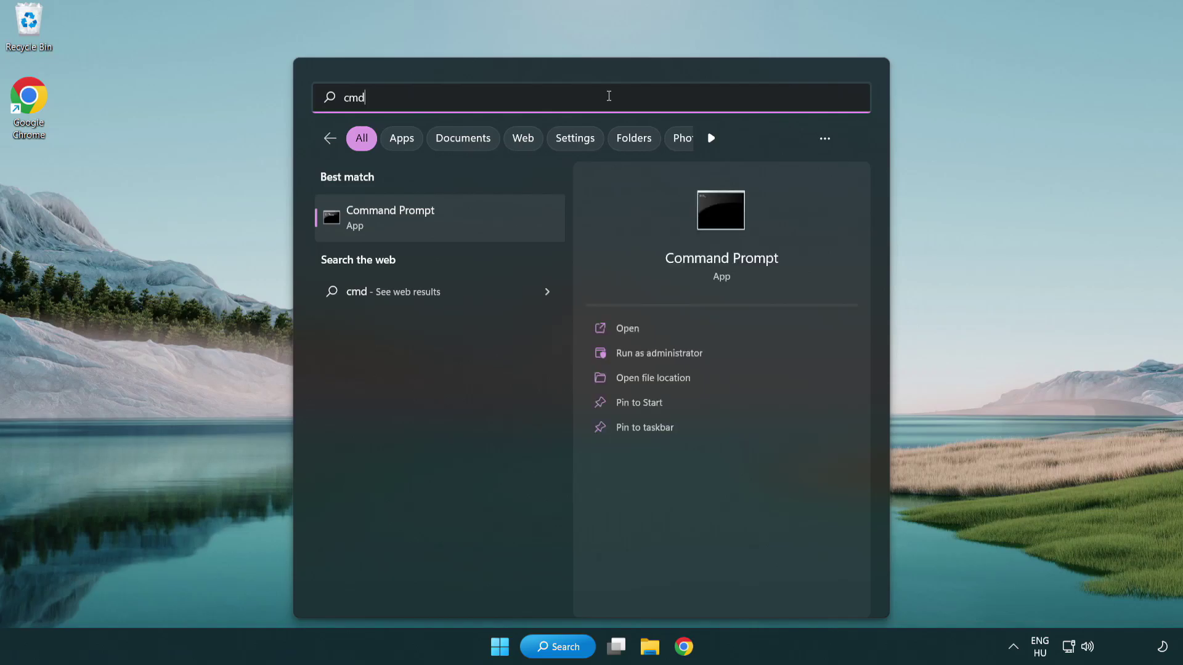
{"action": "right_click", "coordinate": [454, 224]}
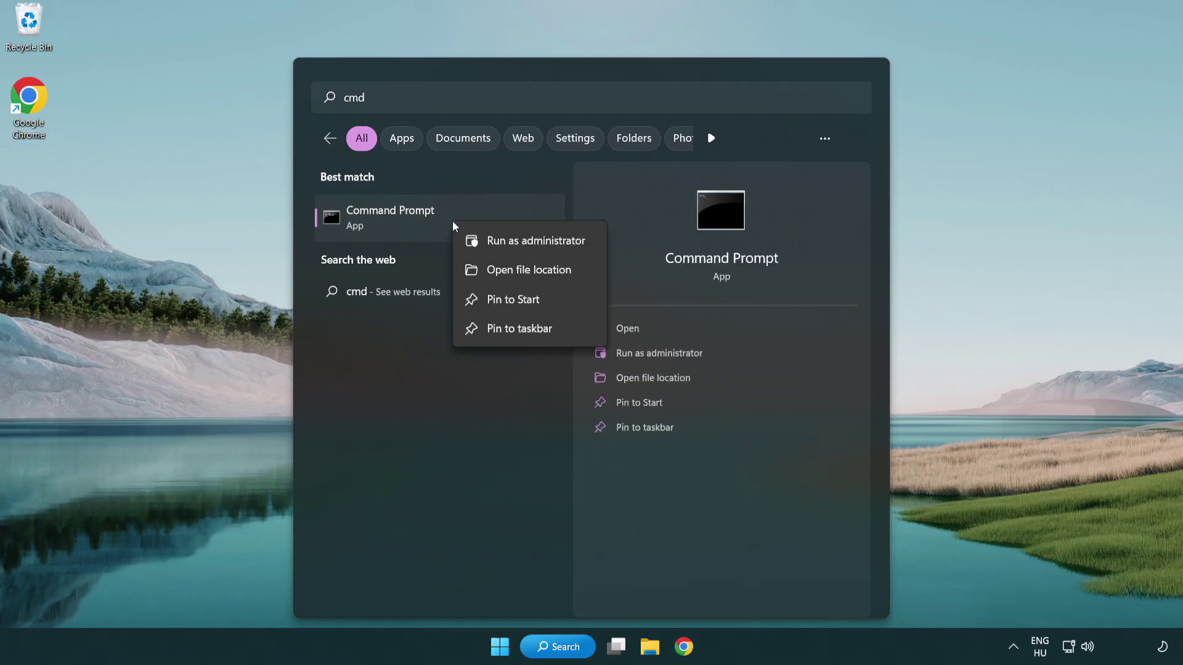
Run sfc /scannow in an administrator Command Prompt until verification reaches 100% with no violations
{"action": "left_click", "coordinate": [533, 241]}
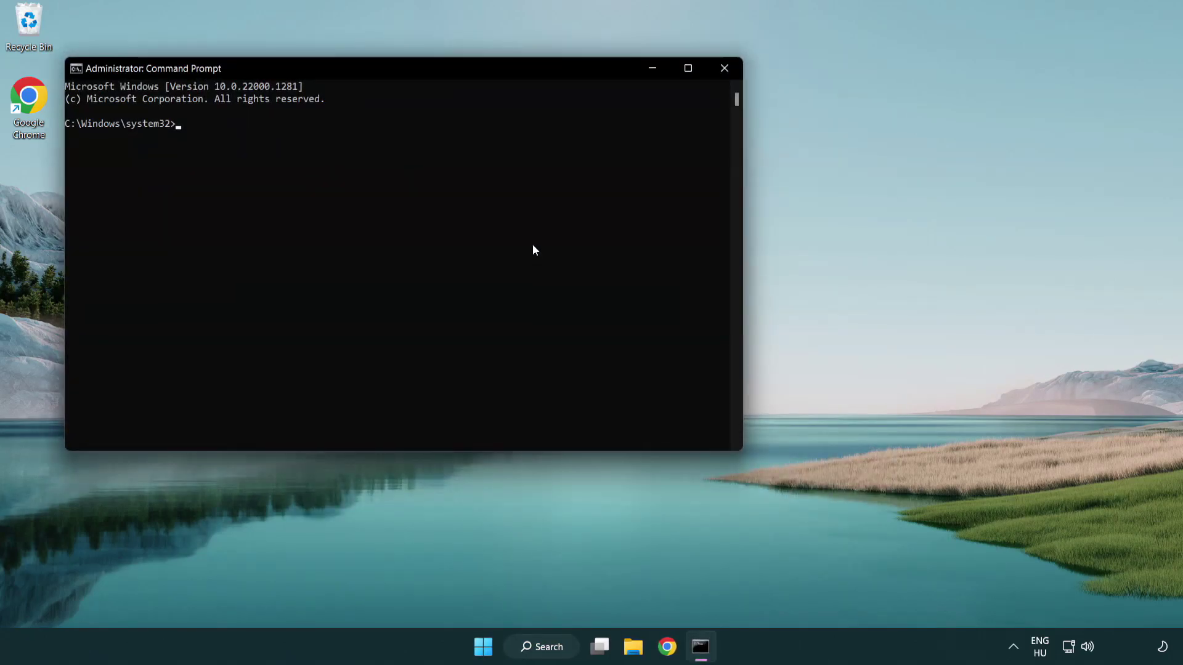
{"action": "left_click_drag", "start_coordinate": [429, 66], "coordinate": [596, 125]}
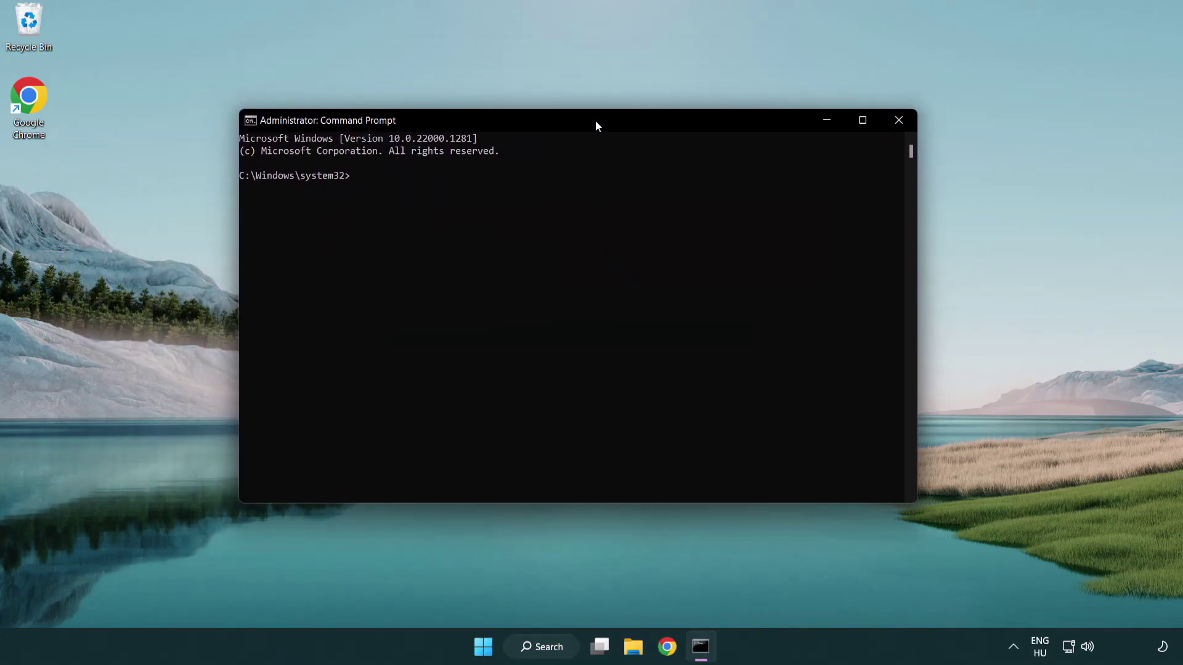
{"action": "type", "text": "sfc /sc"}
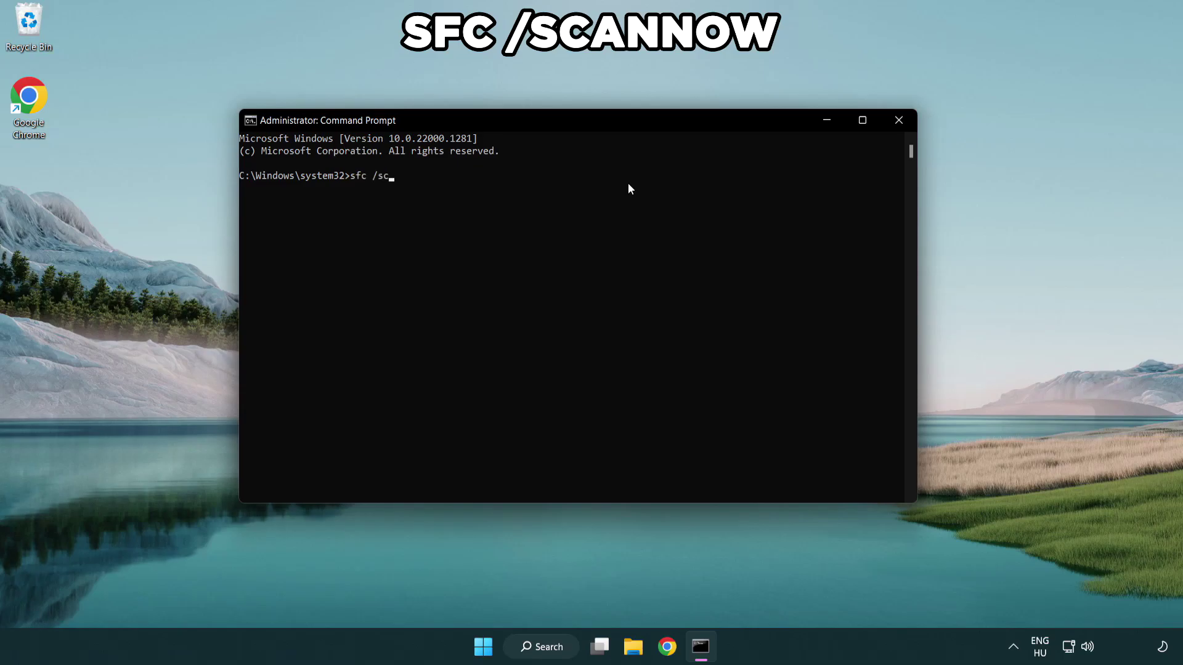
{"action": "type", "text": "annow"}
{"action": "key", "text": "Return"}
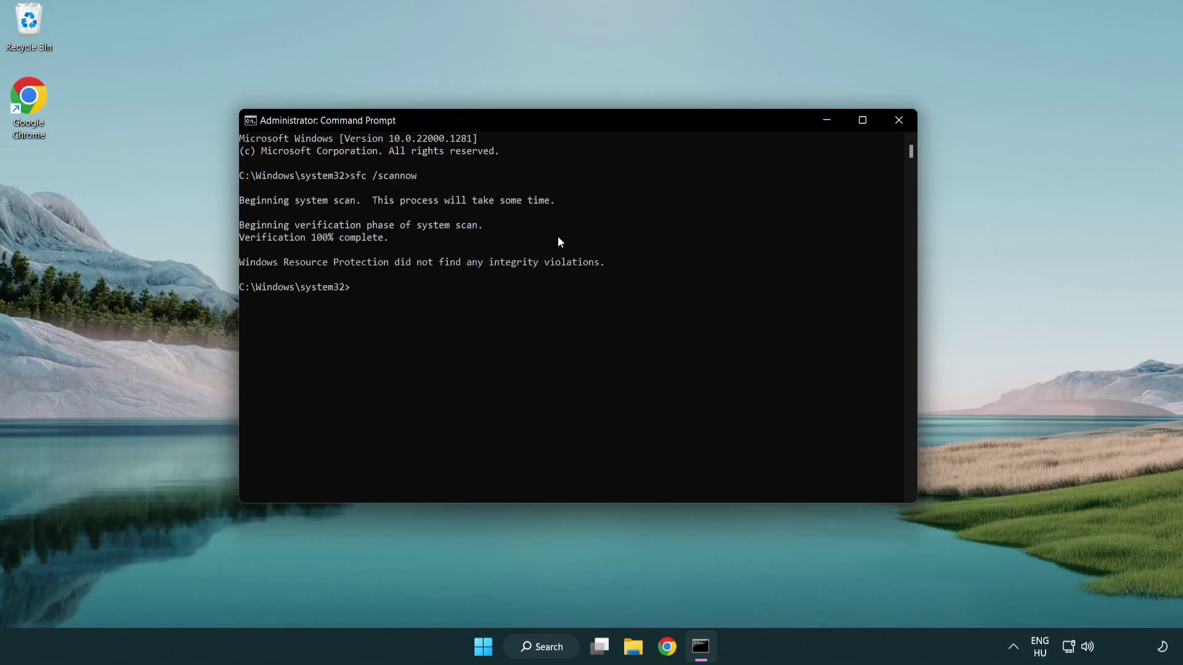
Close Command Prompt and show the Start menu's power choices such as Sleep and Shut down
{"action": "left_click", "coordinate": [899, 121]}
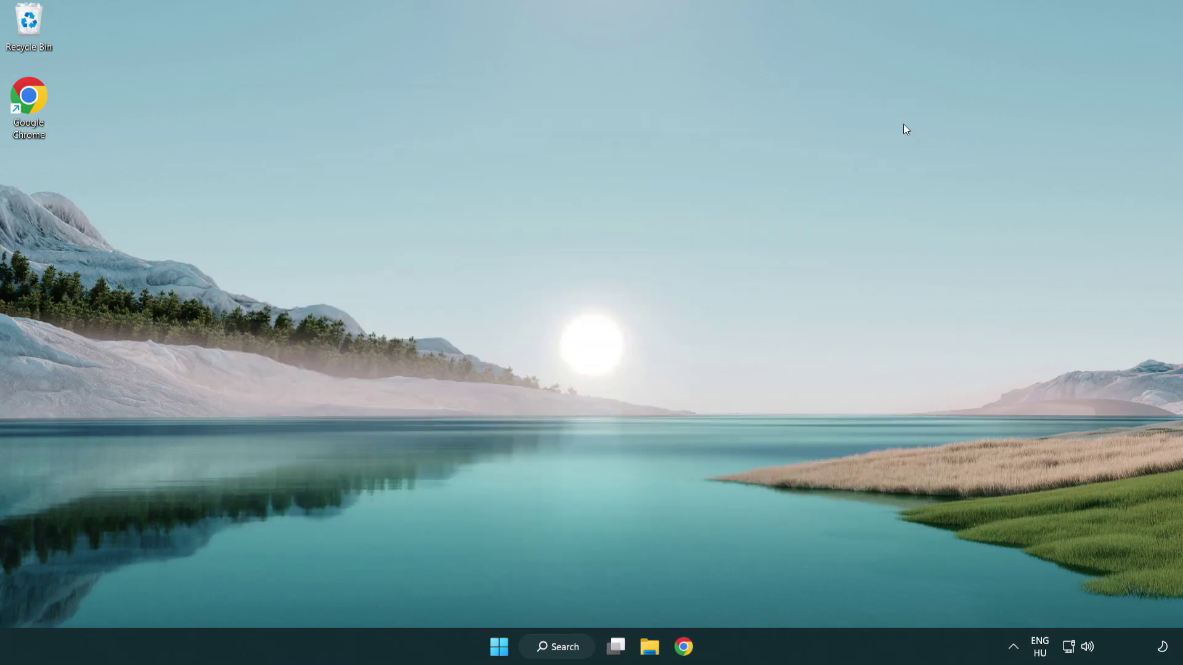
{"action": "left_click", "coordinate": [487, 650]}
{"action": "left_click", "coordinate": [784, 593]}
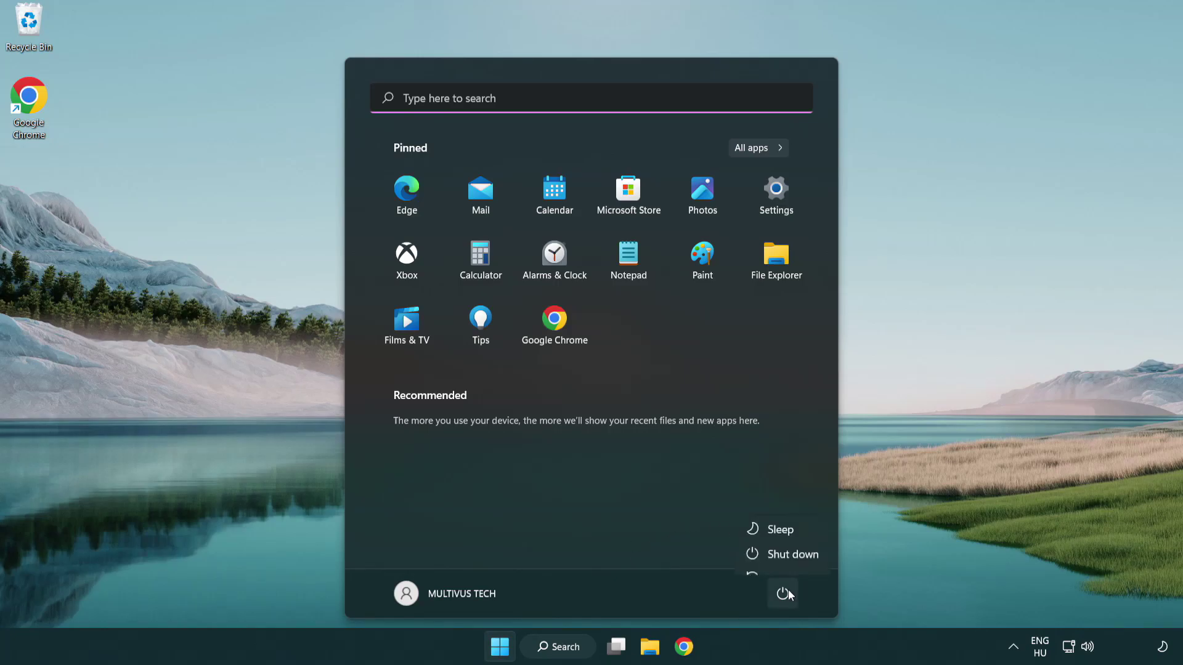